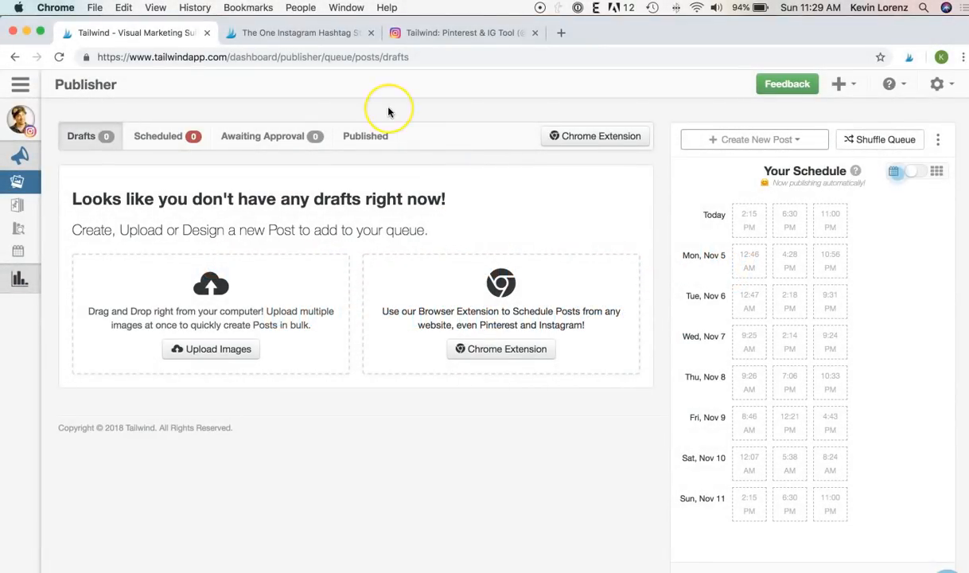
- Upload a photo from the Documents folder as a new Instagram draft
{"action": "left_click", "coordinate": [700, 141]}
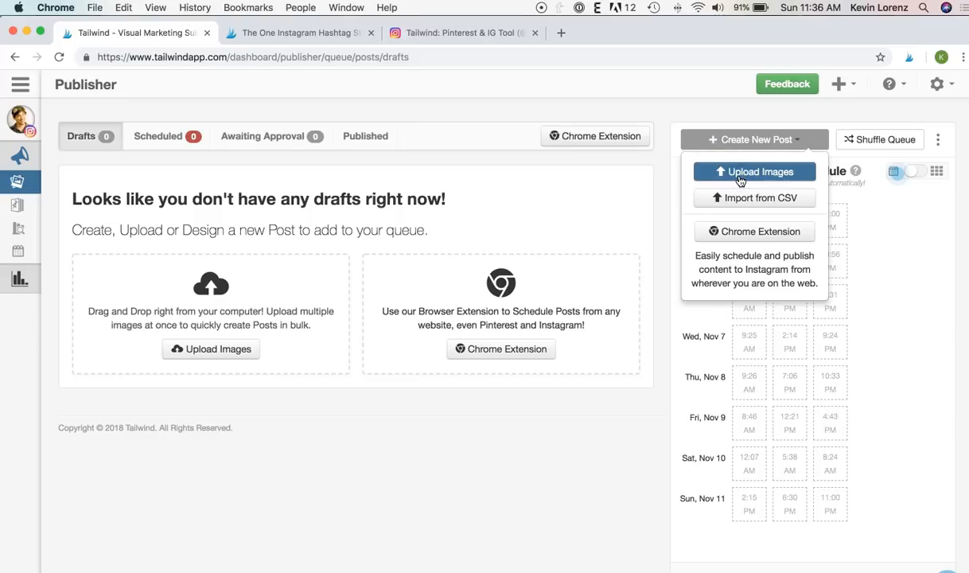
{"action": "left_click", "coordinate": [739, 178]}
{"action": "left_click", "coordinate": [372, 188]}
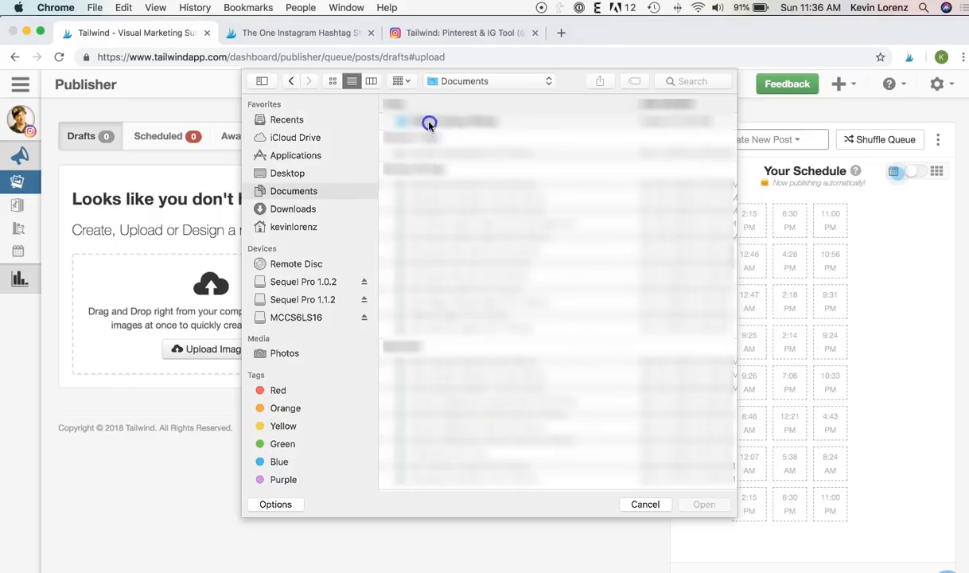
{"action": "double_click", "coordinate": [429, 123]}
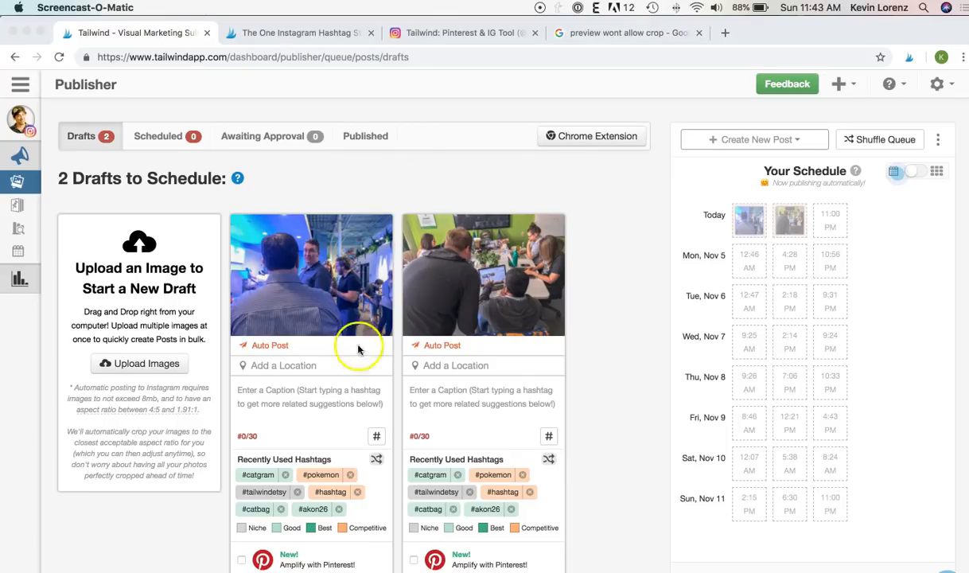
- Drag tw-team-3.jpg and tw-team-4.jpg from the Tailwind Group Photos folder into Publisher's Drafts
{"action": "left_click", "coordinate": [262, 567]}
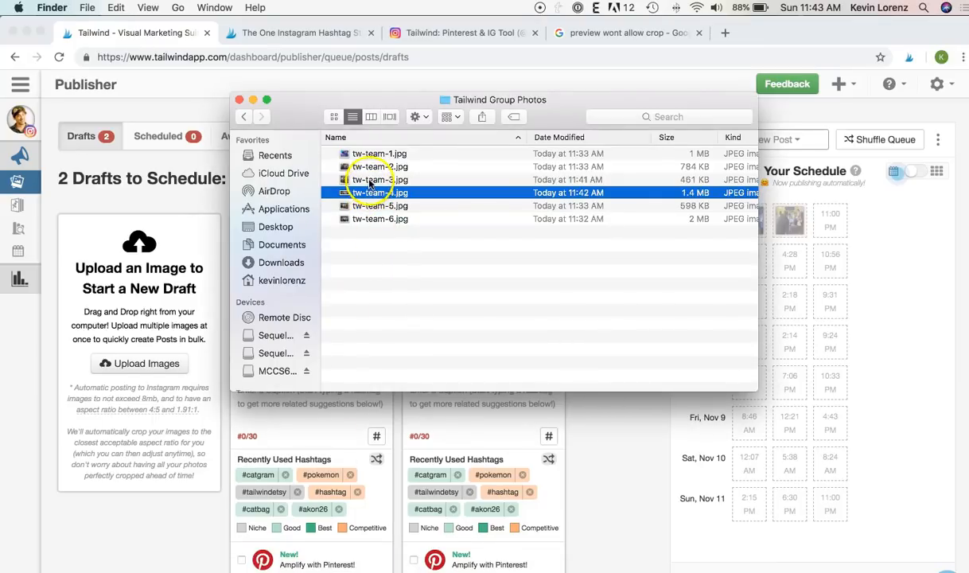
{"action": "left_click", "coordinate": [370, 180]}
{"action": "left_click", "coordinate": [370, 195], "text": "super"}
{"action": "left_click_drag", "start_coordinate": [373, 198], "coordinate": [156, 494]}
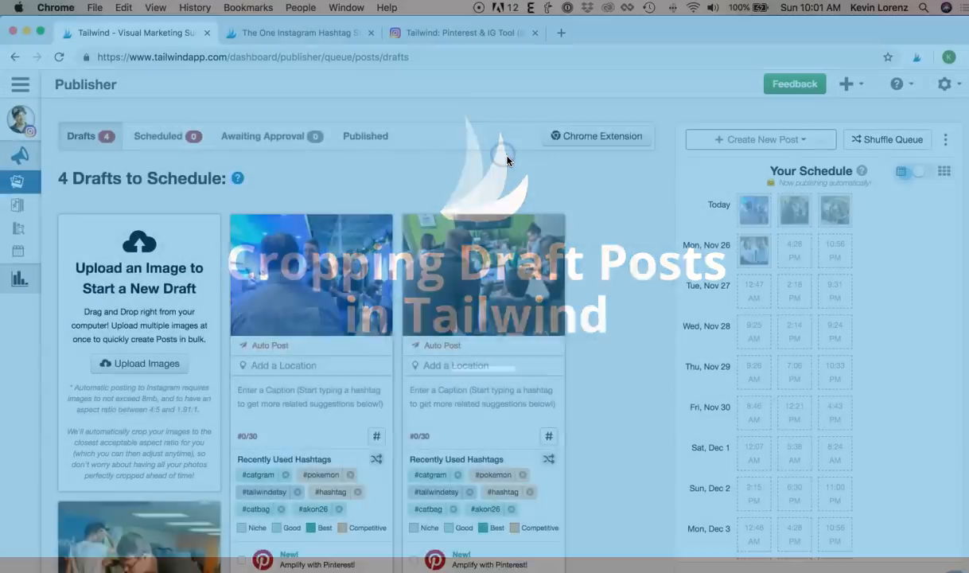
{"action": "scroll", "coordinate": [473, 191], "scroll_direction": "down", "scroll_amount": 2}
{"action": "mouse_move", "coordinate": [352, 507]}
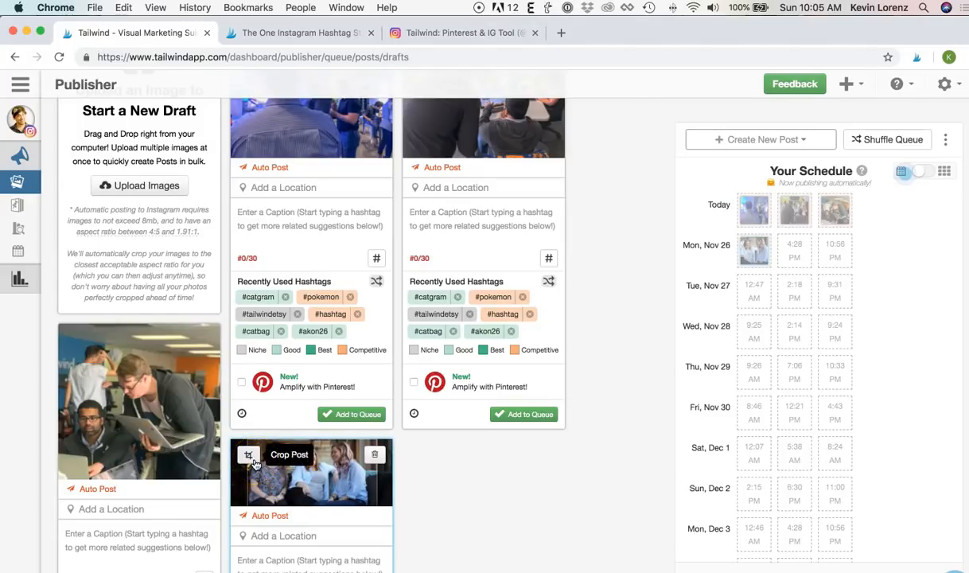
{"action": "left_click", "coordinate": [252, 461]}
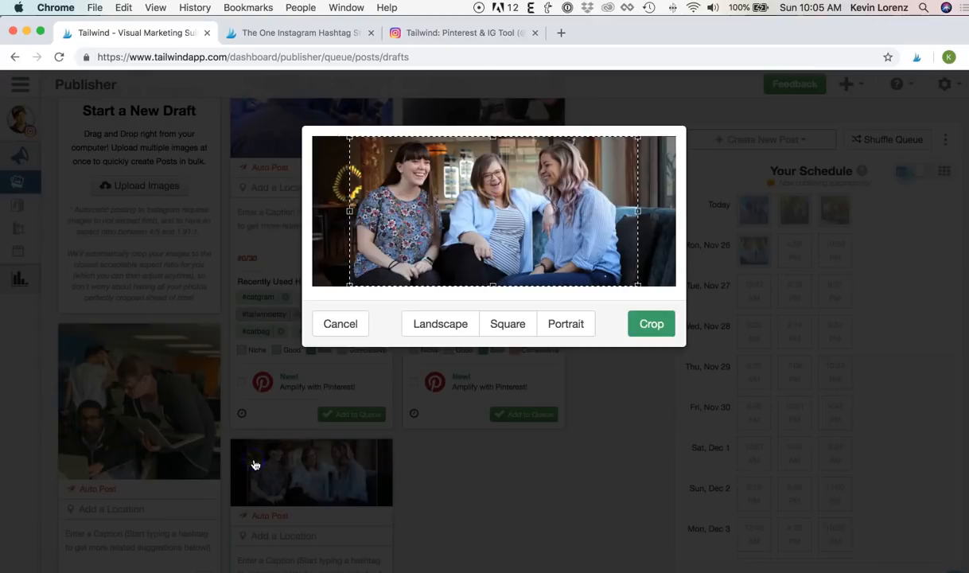
- Try the landscape and square crop shapes, then settle on Portrait
{"action": "left_click", "coordinate": [409, 330]}
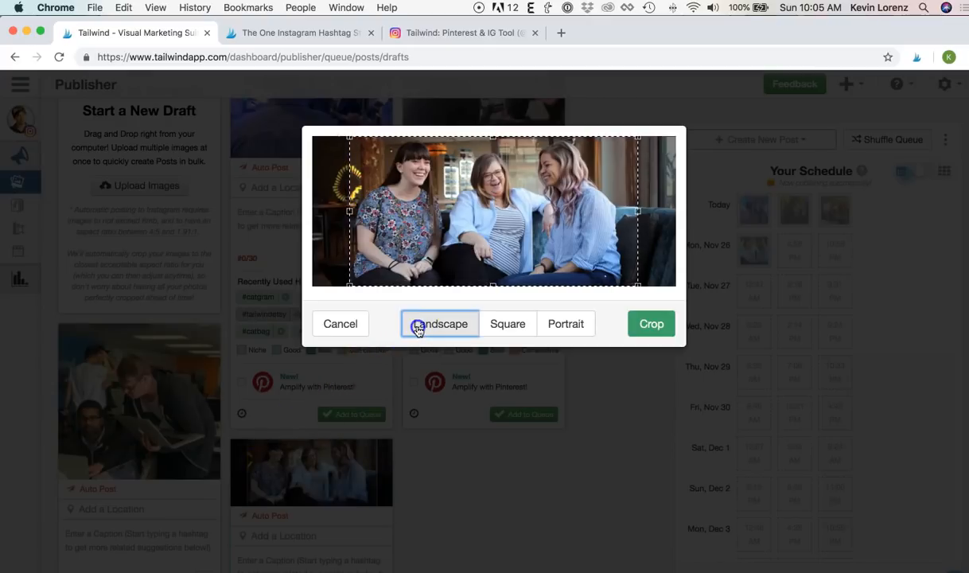
{"action": "left_click", "coordinate": [492, 322]}
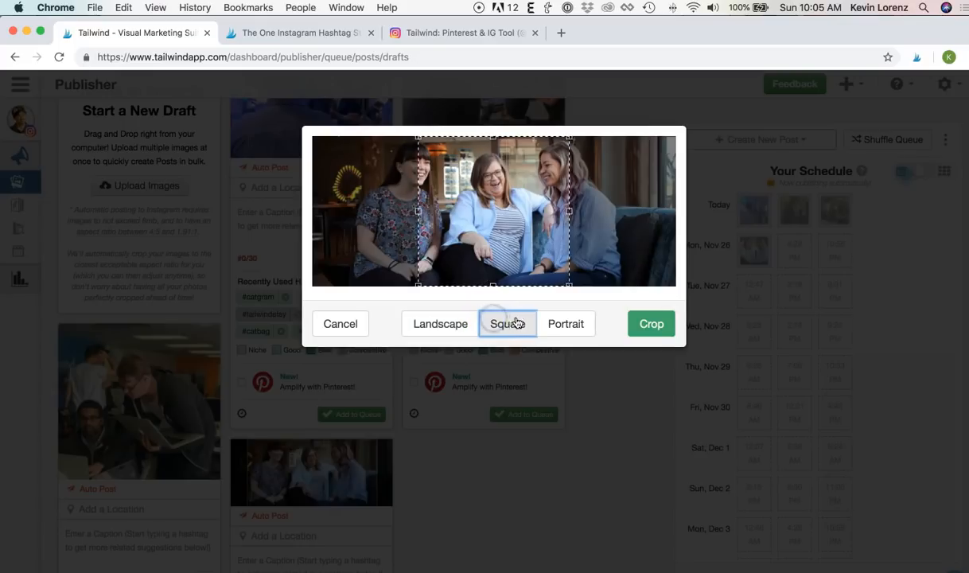
{"action": "left_click", "coordinate": [550, 323]}
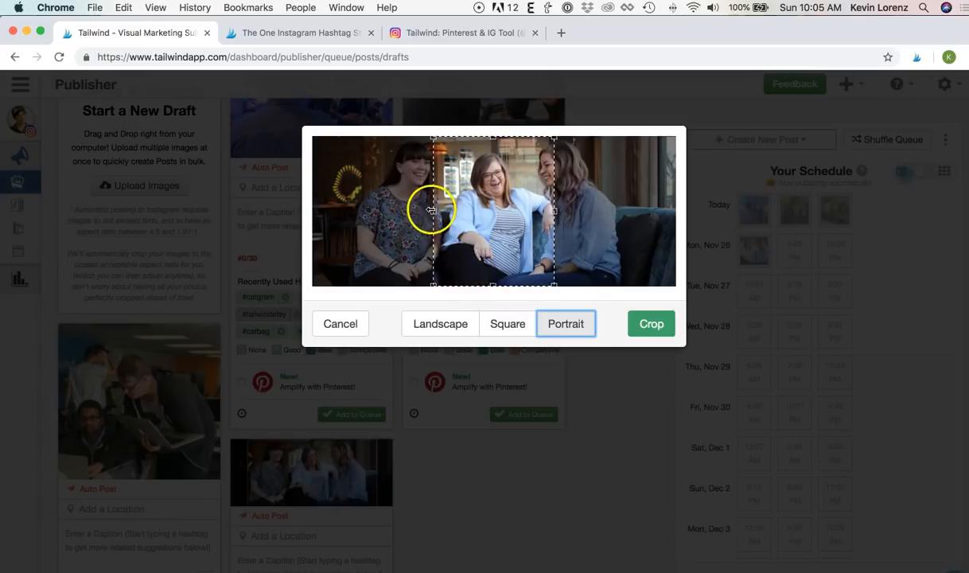
- Widen the crop frame, shift it over the middle and right women, and apply the crop
{"action": "left_click_drag", "start_coordinate": [433, 212], "coordinate": [415, 211]}
{"action": "left_click_drag", "start_coordinate": [556, 211], "coordinate": [568, 213]}
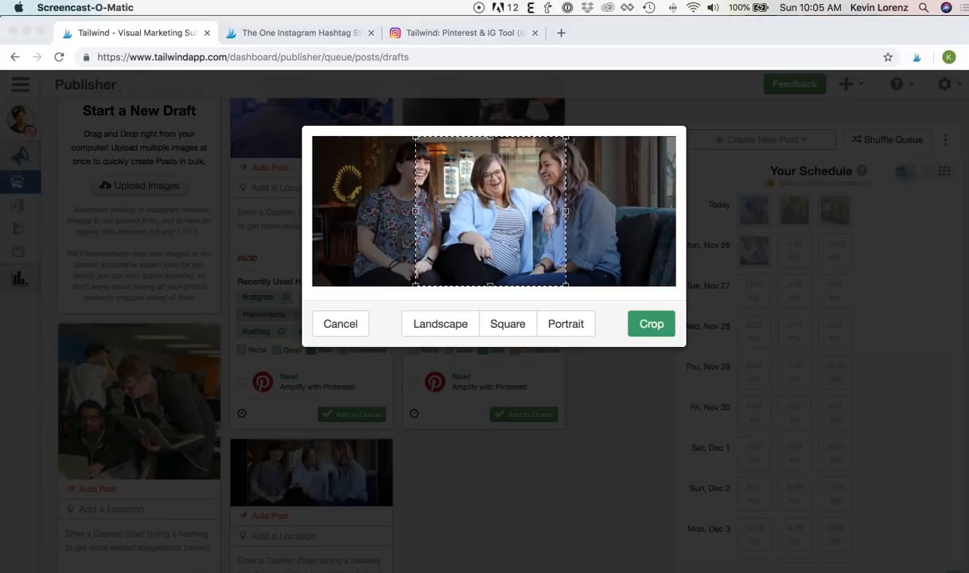
{"action": "left_click", "coordinate": [471, 199]}
{"action": "left_click_drag", "start_coordinate": [500, 211], "coordinate": [531, 215]}
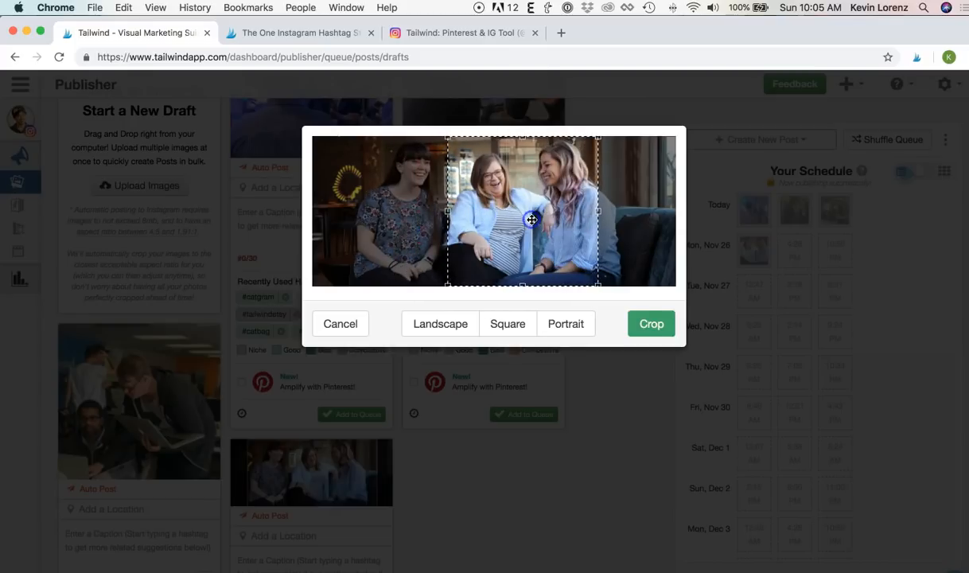
{"action": "left_click", "coordinate": [657, 327]}
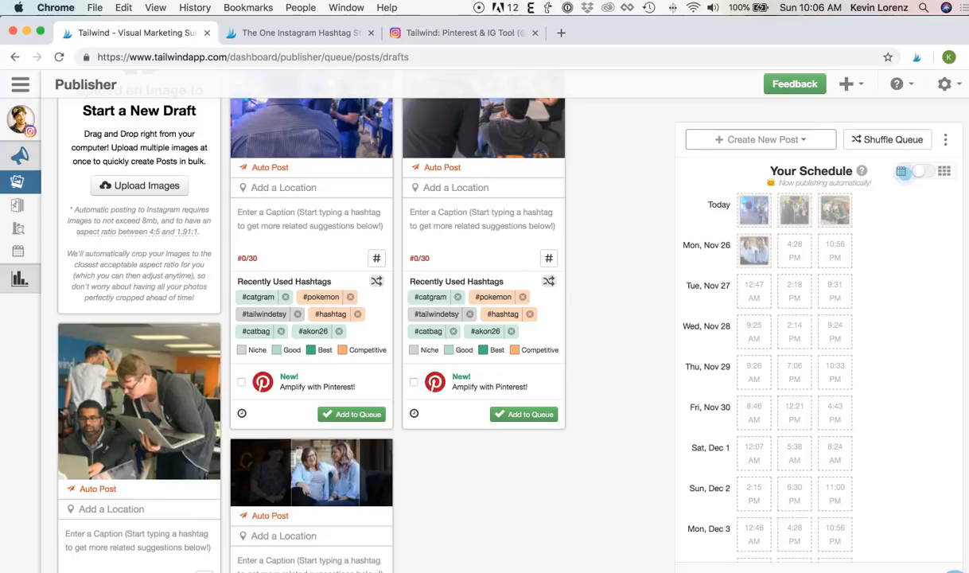
- Switch to the Chrome tab showing 'The One Instagram Hashtag Strategy That Works for Anyone'
{"action": "scroll", "coordinate": [454, 497], "scroll_direction": "up", "scroll_amount": 5}
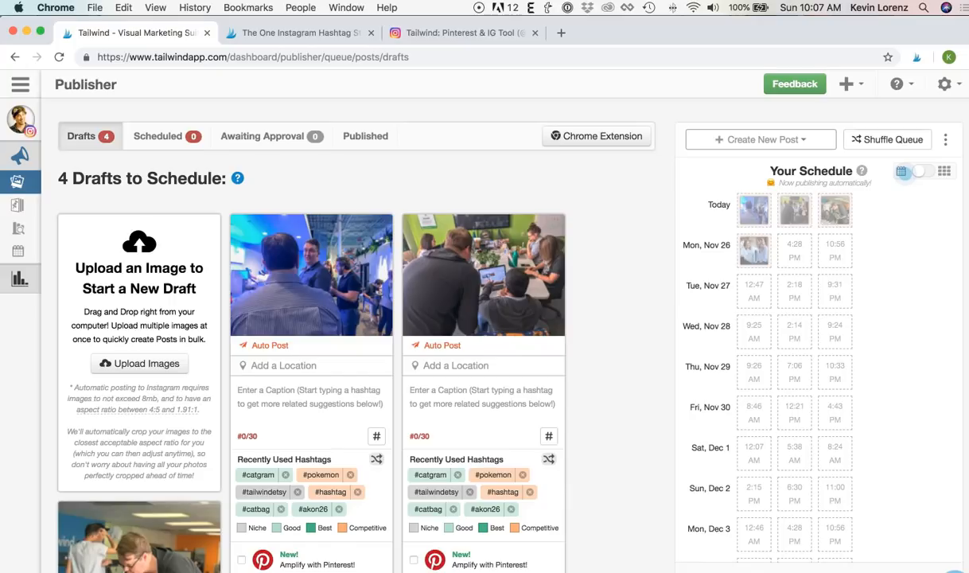
{"action": "left_click", "coordinate": [307, 31]}
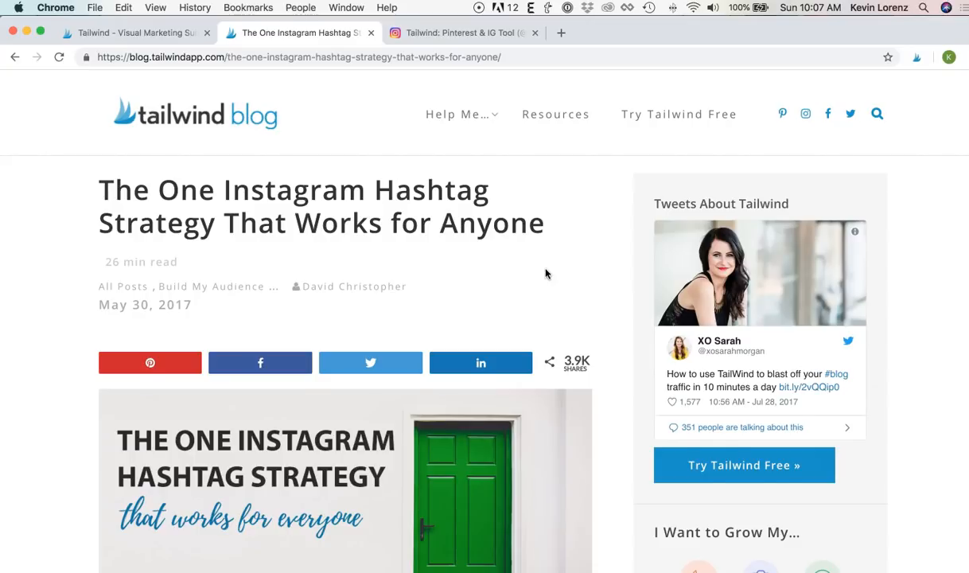
- Launch the Tailwind extension's Select Images to Schedule picker on the blog article
{"action": "scroll", "coordinate": [545, 274], "scroll_direction": "down", "scroll_amount": 3}
{"action": "left_click", "coordinate": [335, 403]}
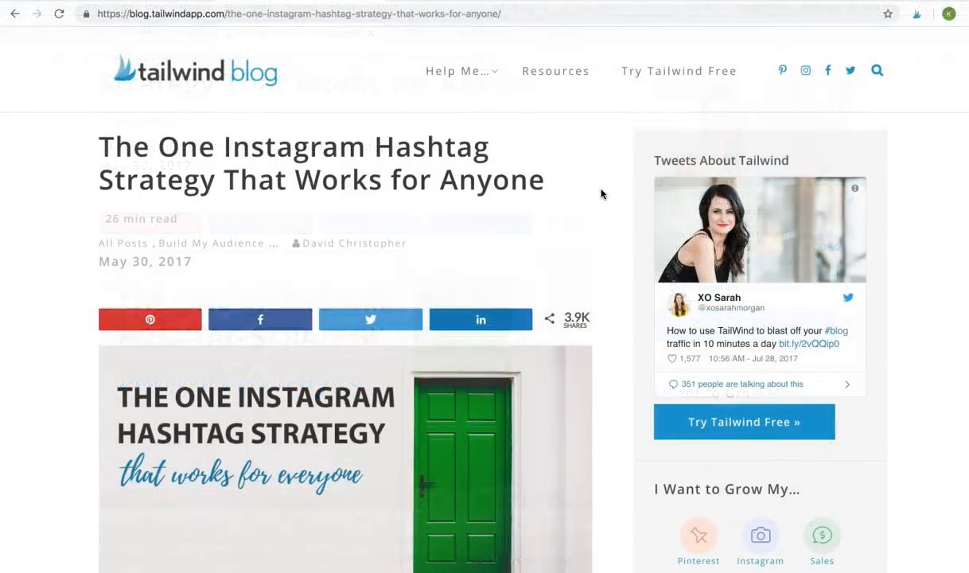
{"action": "left_click", "coordinate": [916, 14]}
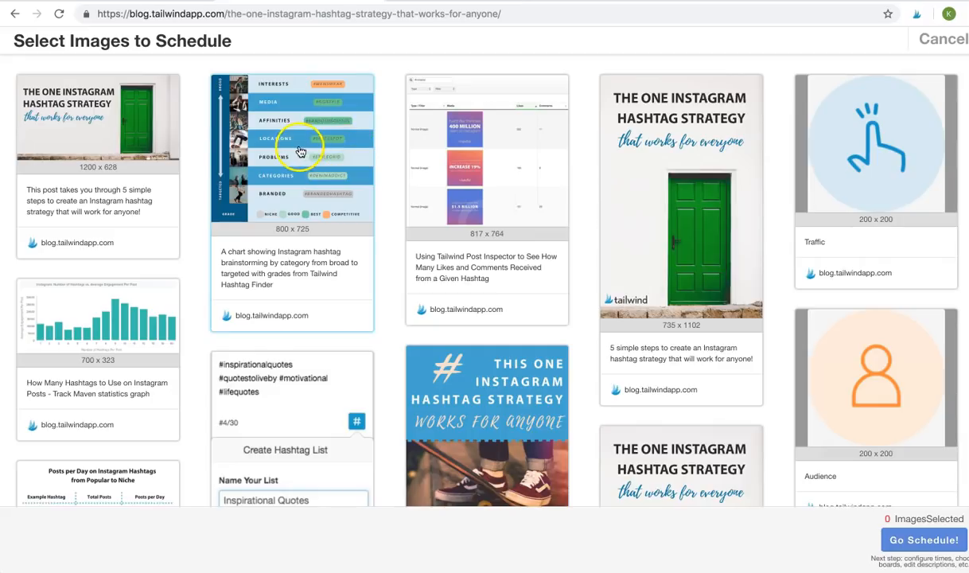
- Pick the green-door header, the hashtag strategy infographic and two green-door images, and send them to scheduling
{"action": "left_click", "coordinate": [142, 145]}
{"action": "left_click", "coordinate": [474, 396]}
{"action": "left_click", "coordinate": [686, 184]}
{"action": "scroll", "coordinate": [688, 186], "scroll_direction": "down", "scroll_amount": 4}
{"action": "left_click", "coordinate": [662, 243]}
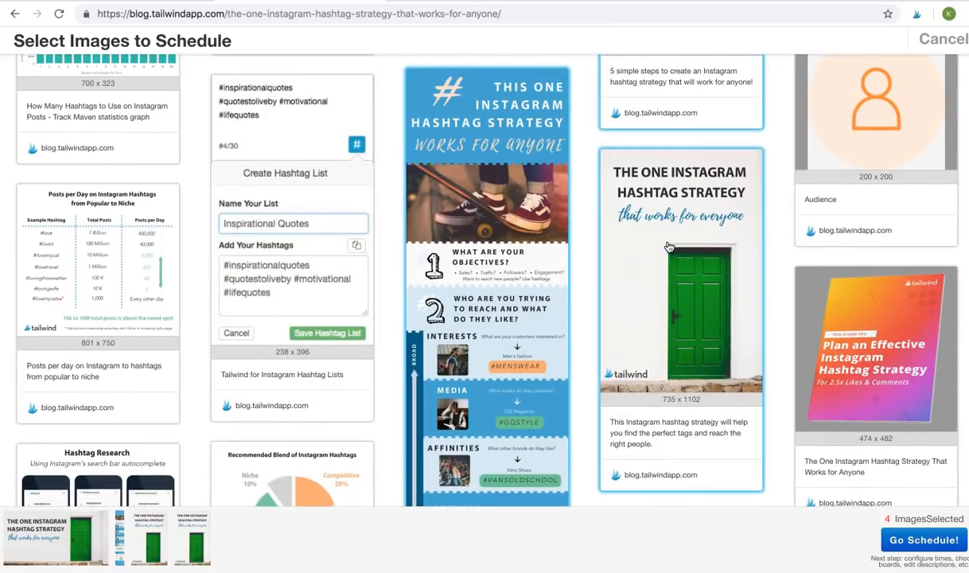
{"action": "left_click", "coordinate": [576, 427]}
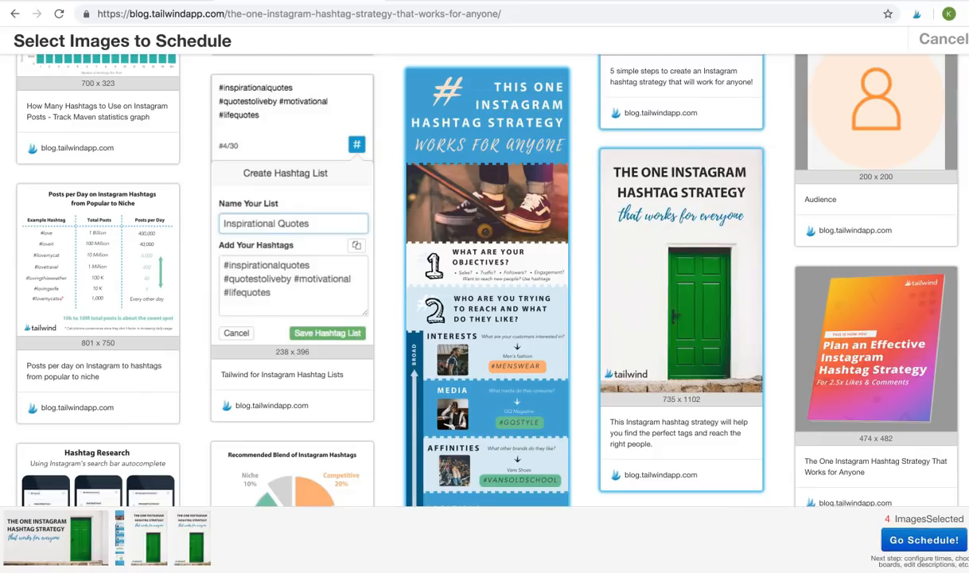
{"action": "left_click", "coordinate": [963, 546]}
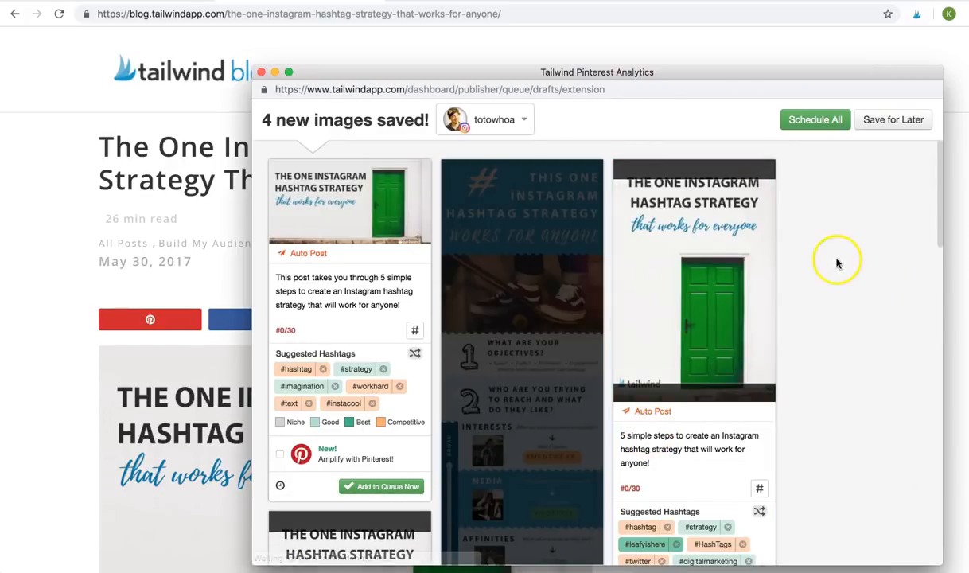
- Bring the saved-images window forward, review the draft cards, and place the cursor in the first caption
{"action": "left_click", "coordinate": [859, 276]}
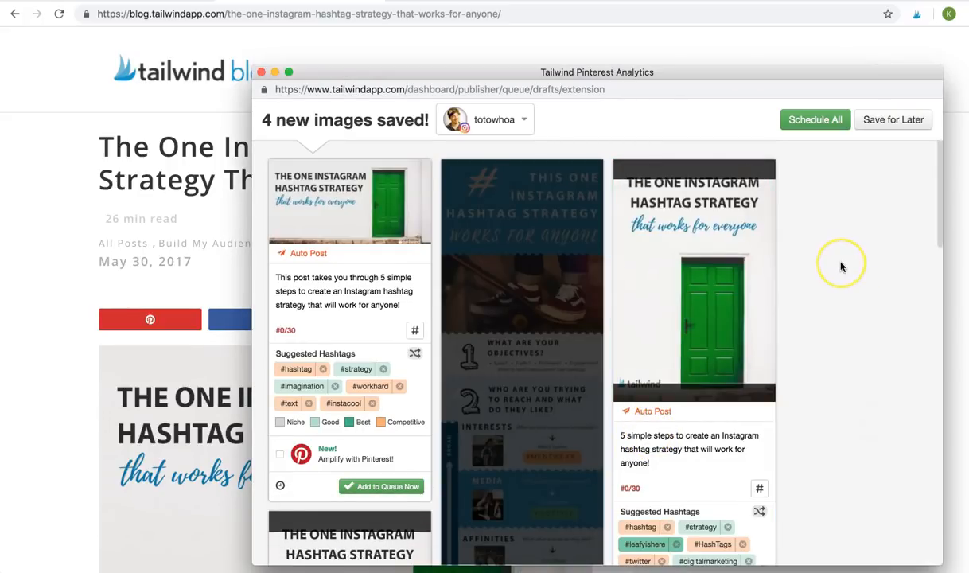
{"action": "scroll", "coordinate": [842, 267], "scroll_direction": "down", "scroll_amount": 3}
{"action": "scroll", "coordinate": [841, 266], "scroll_direction": "down", "scroll_amount": 5}
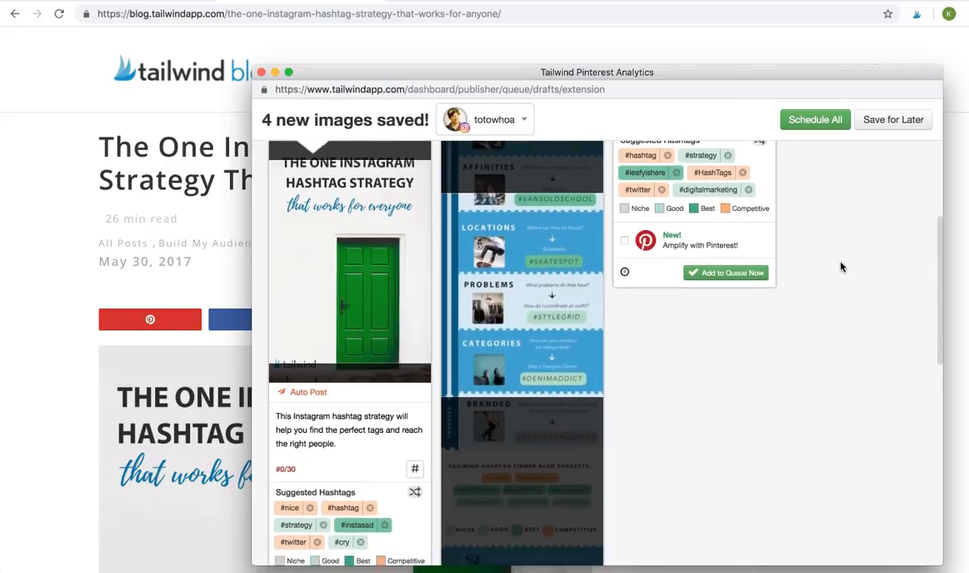
{"action": "scroll", "coordinate": [841, 267], "scroll_direction": "down", "scroll_amount": 5}
{"action": "scroll", "coordinate": [842, 266], "scroll_direction": "up", "scroll_amount": 6}
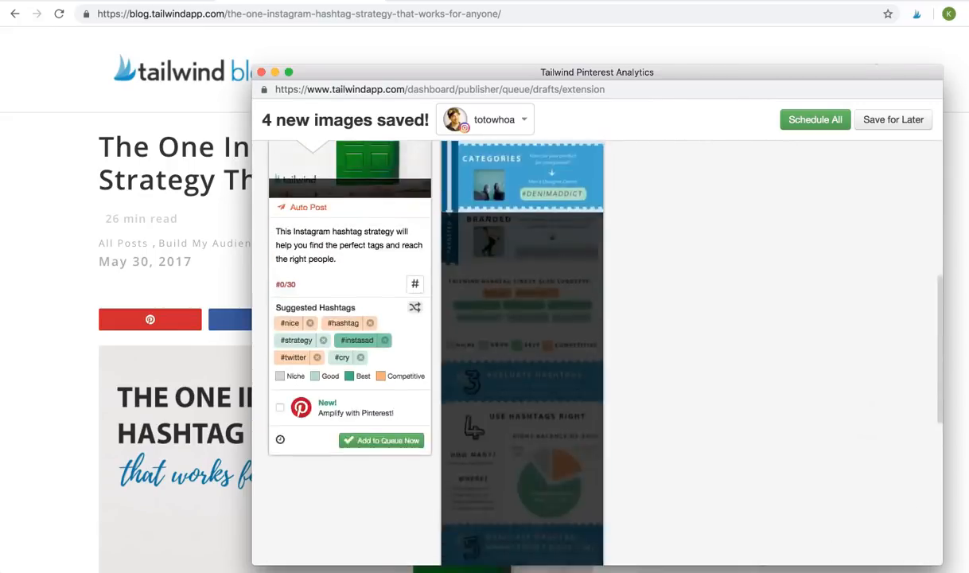
{"action": "scroll", "coordinate": [842, 266], "scroll_direction": "up", "scroll_amount": 2}
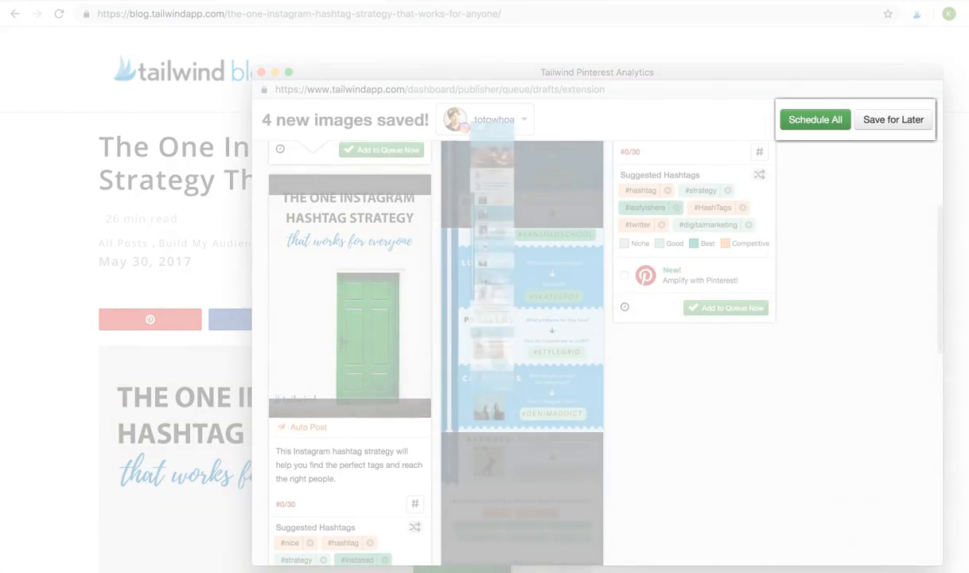
{"action": "scroll", "coordinate": [523, 319], "scroll_direction": "up", "scroll_amount": 5}
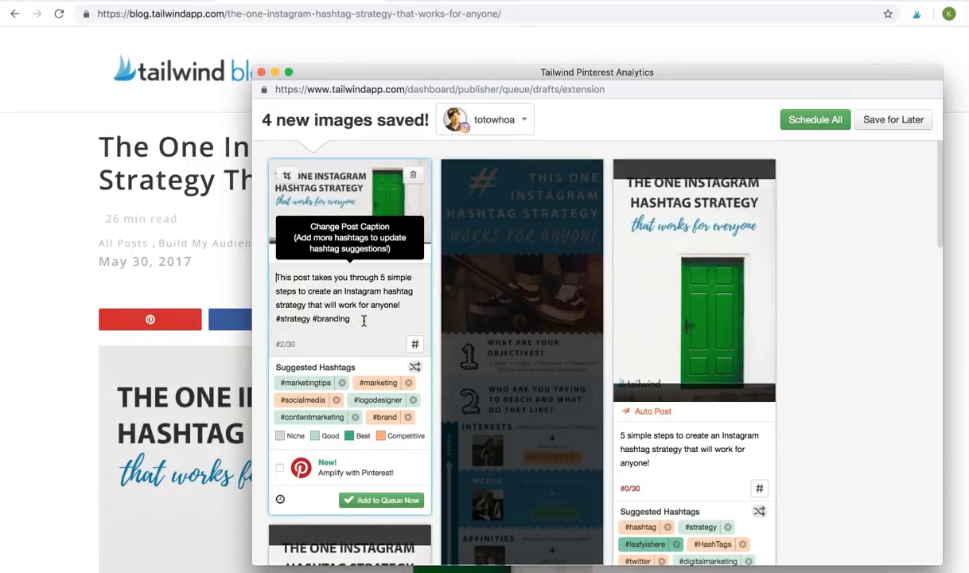
{"action": "left_click", "coordinate": [365, 316]}
- Type '#tailwind #inst' into the first draft's caption
{"action": "type", "text": "#tailwind #instagram"}
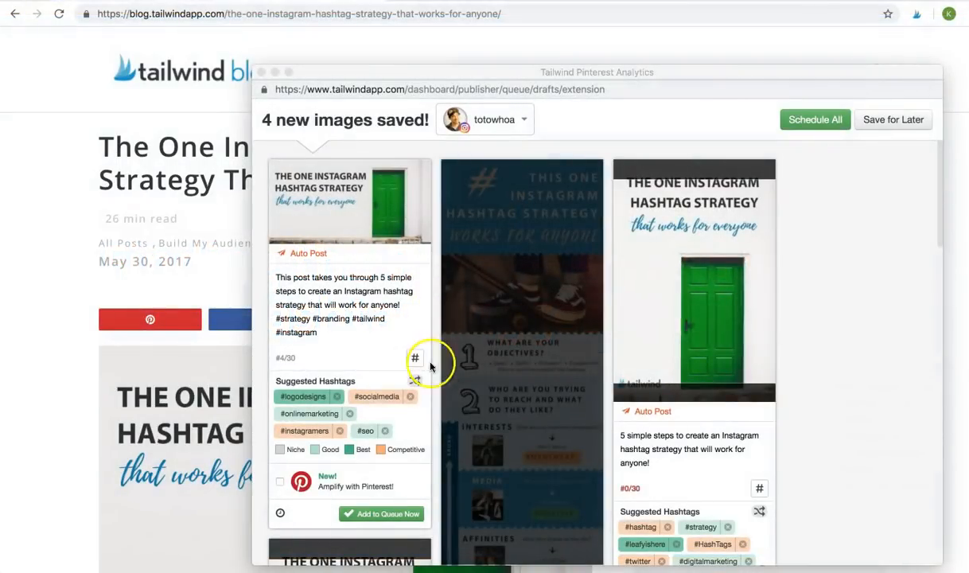
{"action": "left_click", "coordinate": [372, 394]}
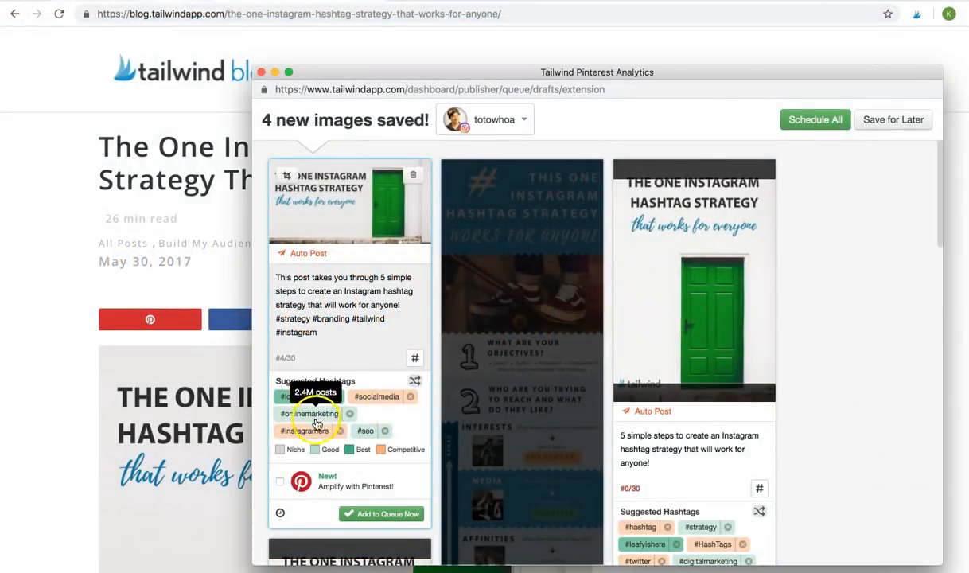
{"action": "scroll", "coordinate": [350, 438], "scroll_direction": "down", "scroll_amount": 2}
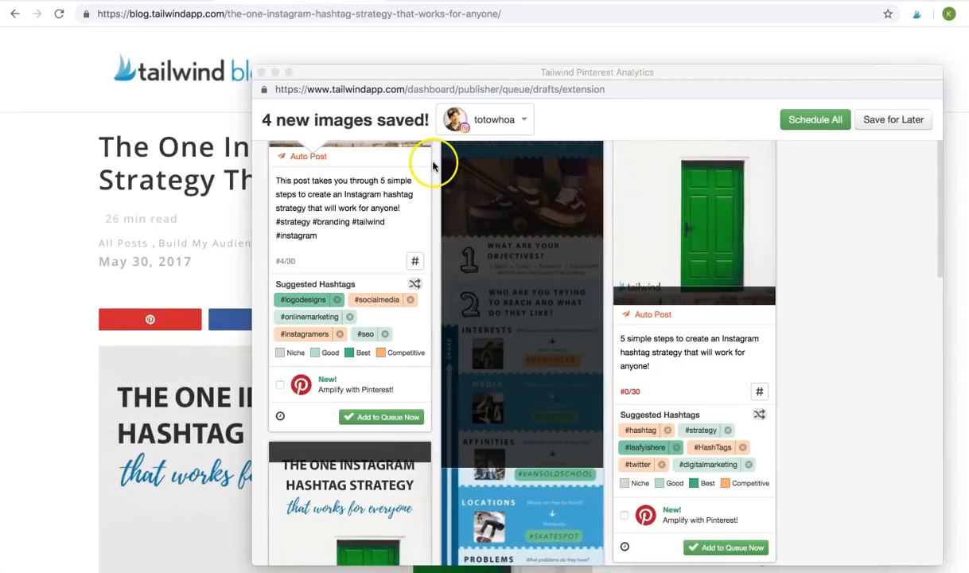
- Append the suggested hashtags #socialmedia and #contentmarketing to the first caption
{"action": "left_click", "coordinate": [377, 300]}
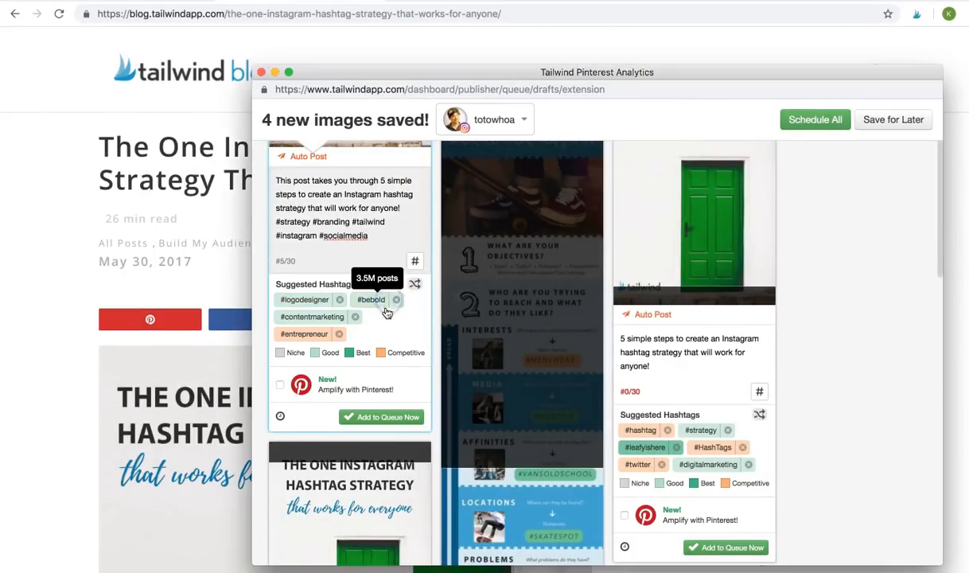
{"action": "left_click", "coordinate": [313, 321]}
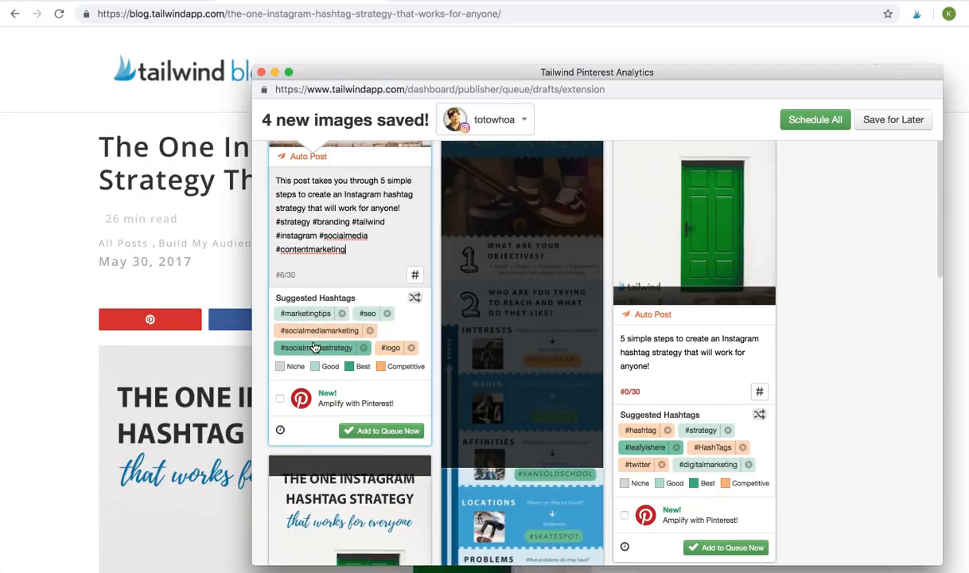
{"action": "left_click", "coordinate": [283, 368]}
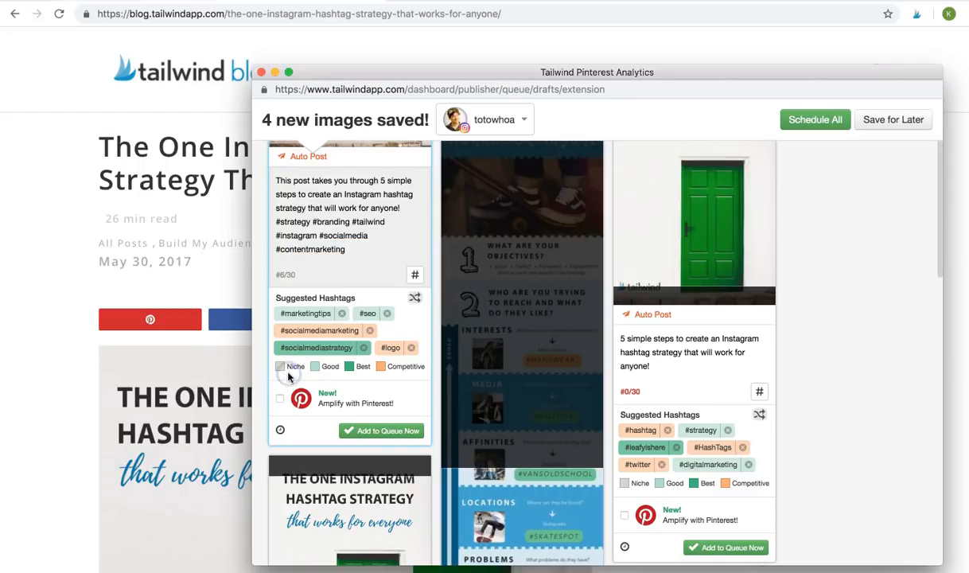
{"action": "left_click", "coordinate": [307, 376]}
- Shuffle suggestions to add #socialmarketing and #smm, and show the saved hashtag lists
{"action": "left_click", "coordinate": [415, 300]}
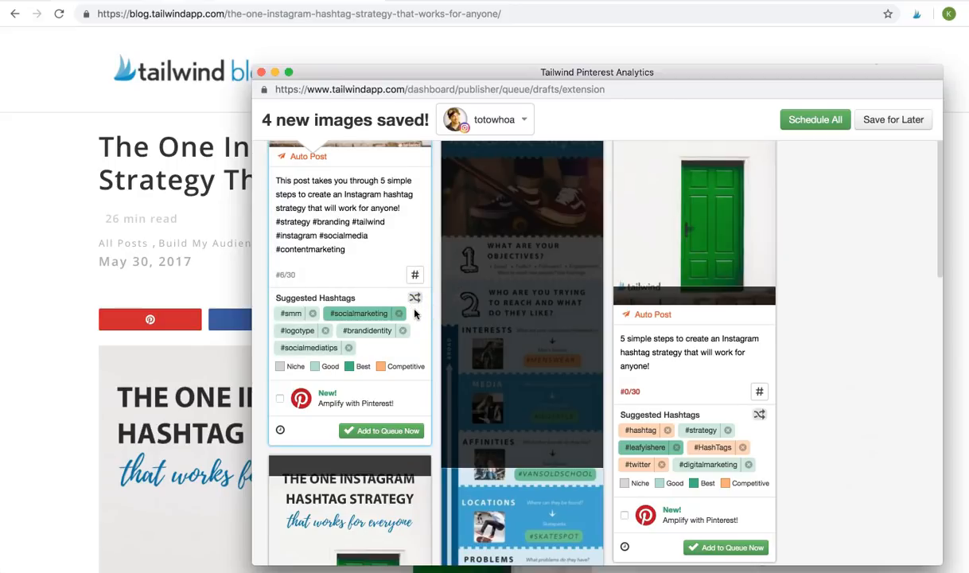
{"action": "left_click", "coordinate": [380, 314]}
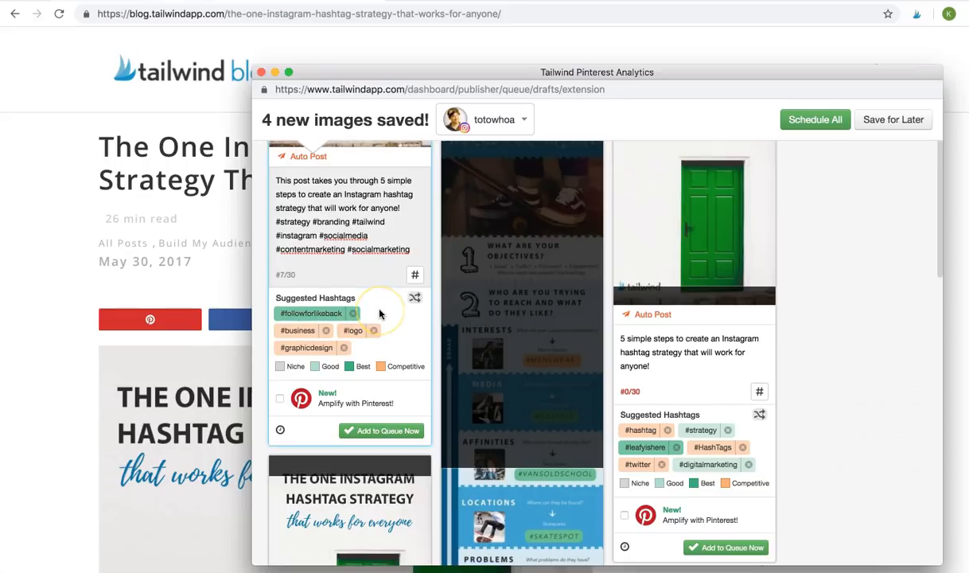
{"action": "left_click", "coordinate": [414, 298]}
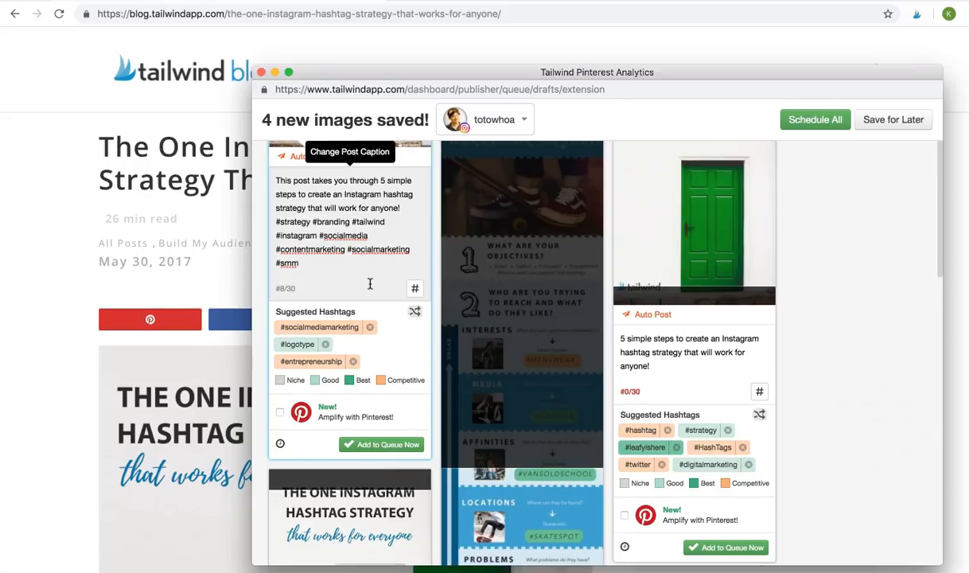
{"action": "left_click", "coordinate": [414, 295]}
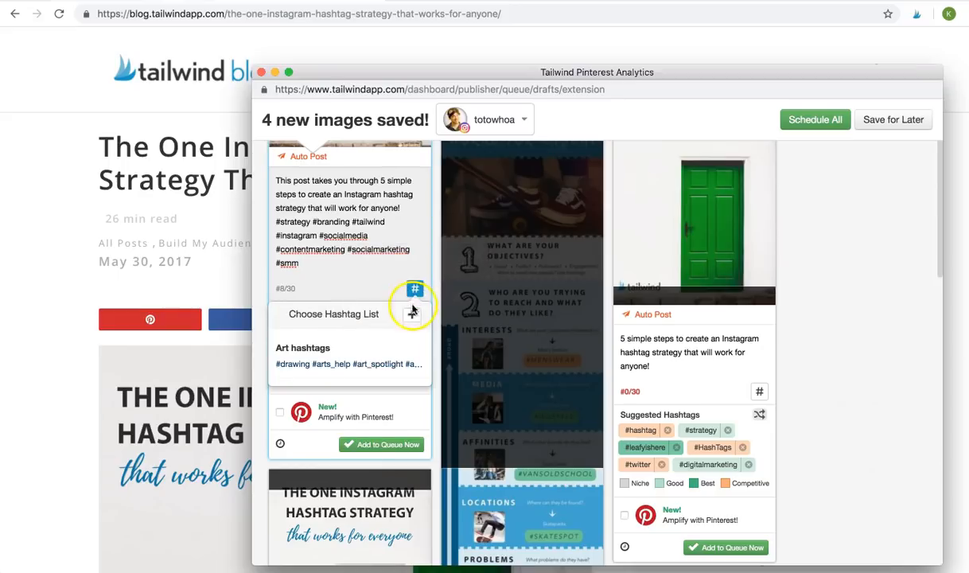
- Save the caption's hashtags, minus the sentence, as a new list named 'Marketing hashtags'
{"action": "left_click", "coordinate": [413, 315]}
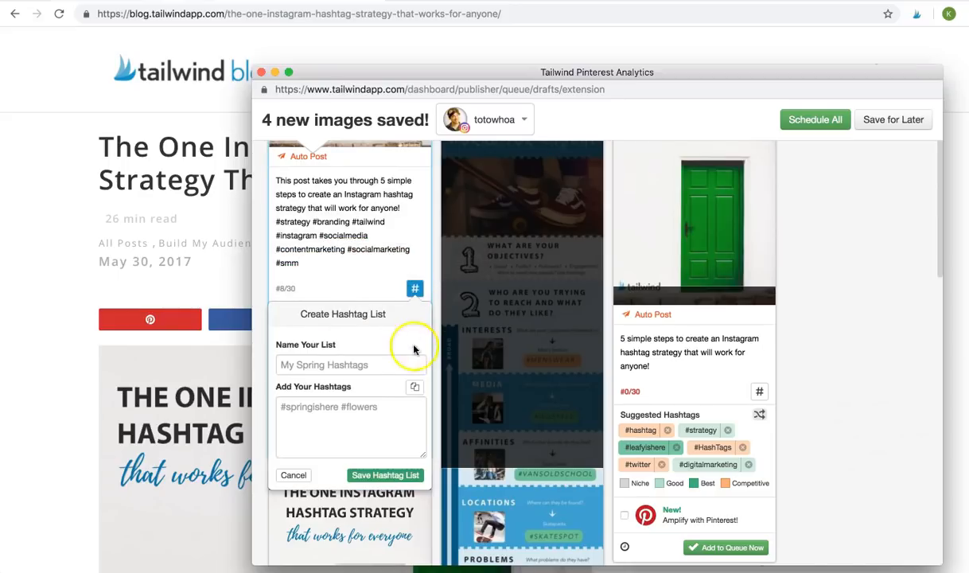
{"action": "left_click", "coordinate": [416, 388]}
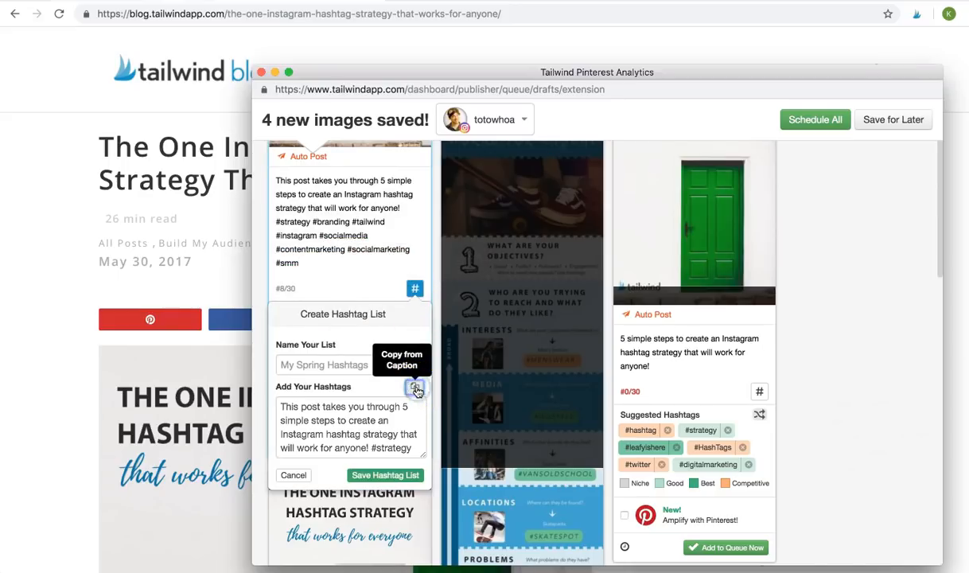
{"action": "left_click", "coordinate": [377, 420]}
{"action": "scroll", "coordinate": [378, 420], "scroll_direction": "down", "scroll_amount": 2}
{"action": "scroll", "coordinate": [378, 420], "scroll_direction": "up", "scroll_amount": 1}
{"action": "left_click_drag", "start_coordinate": [366, 420], "coordinate": [298, 385]}
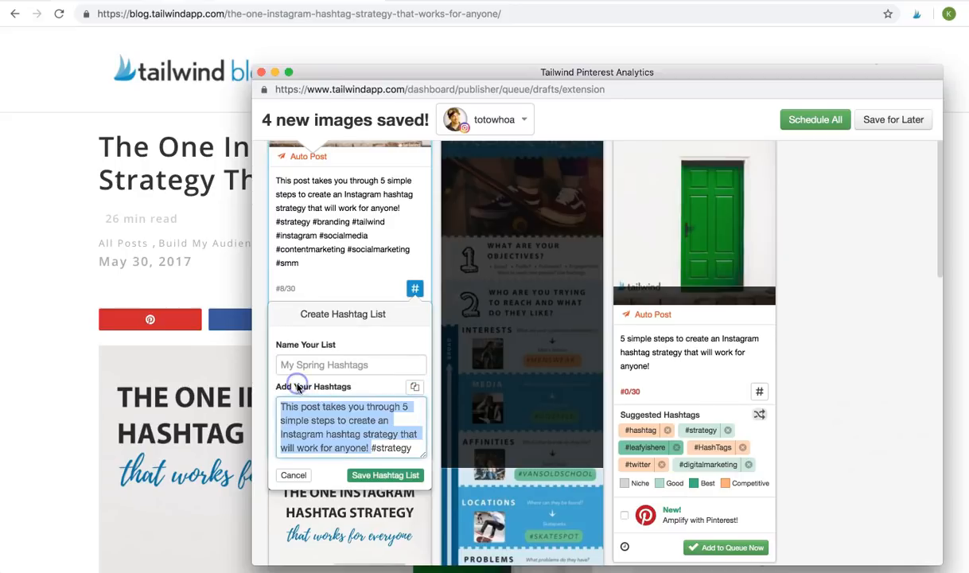
{"action": "key", "text": "BackSpace"}
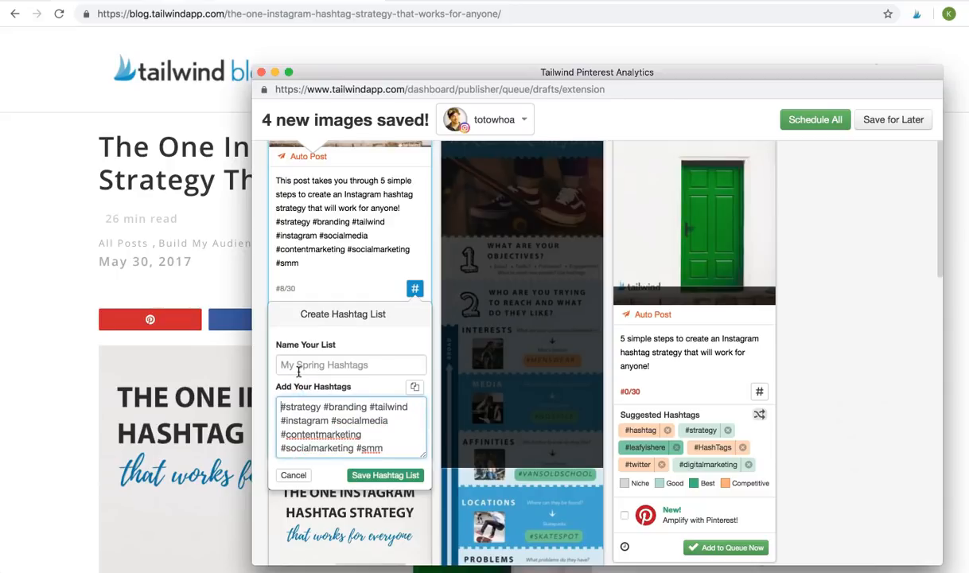
{"action": "left_click", "coordinate": [287, 364]}
{"action": "type", "text": "Marketing hashta"}
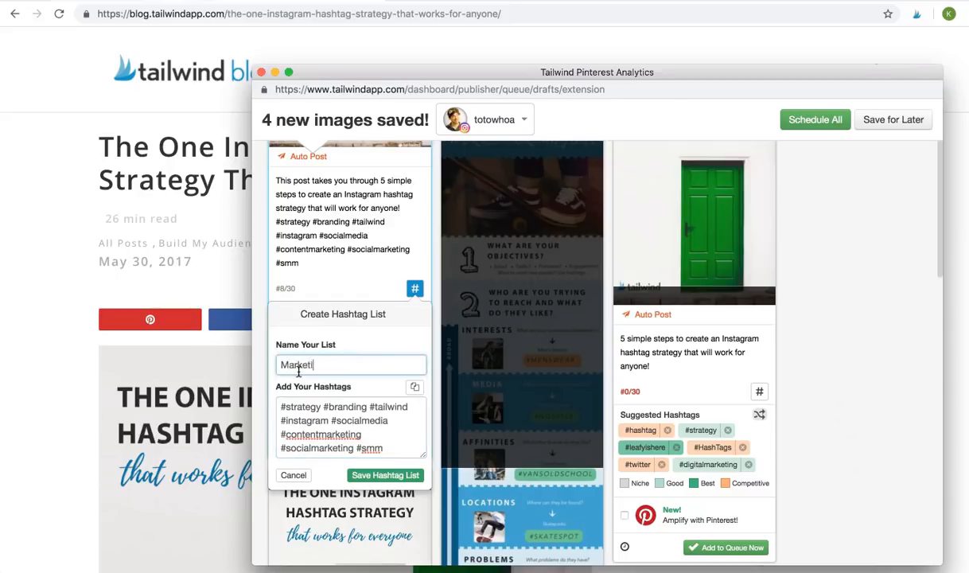
{"action": "type", "text": "gs"}
{"action": "left_click", "coordinate": [360, 474]}
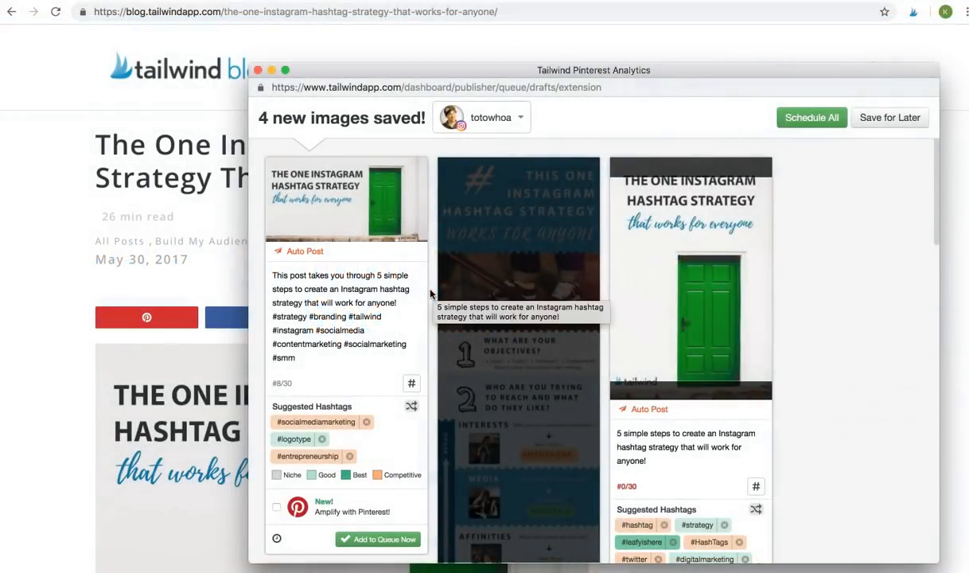
{"action": "scroll", "coordinate": [430, 295], "scroll_direction": "down", "scroll_amount": 3}
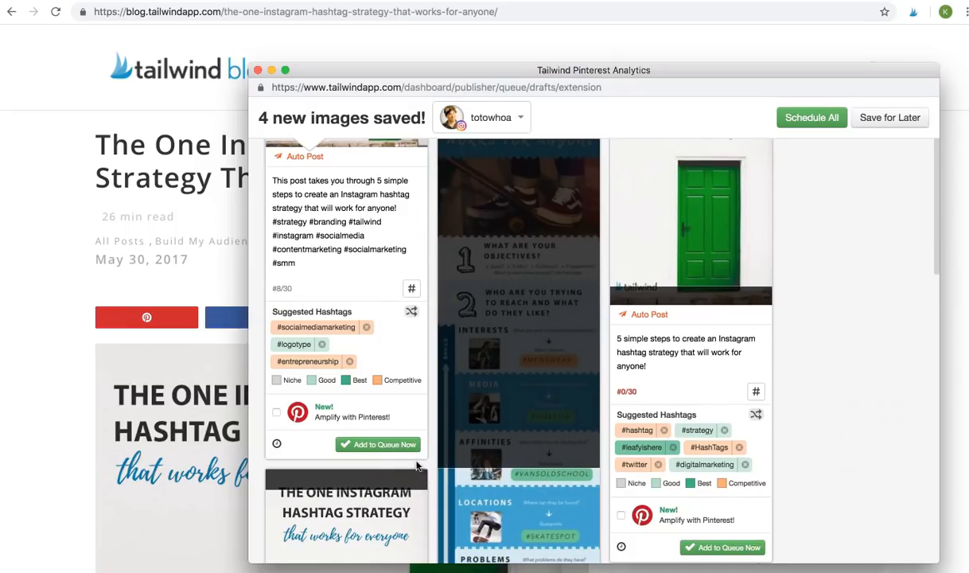
{"action": "left_click", "coordinate": [390, 451]}
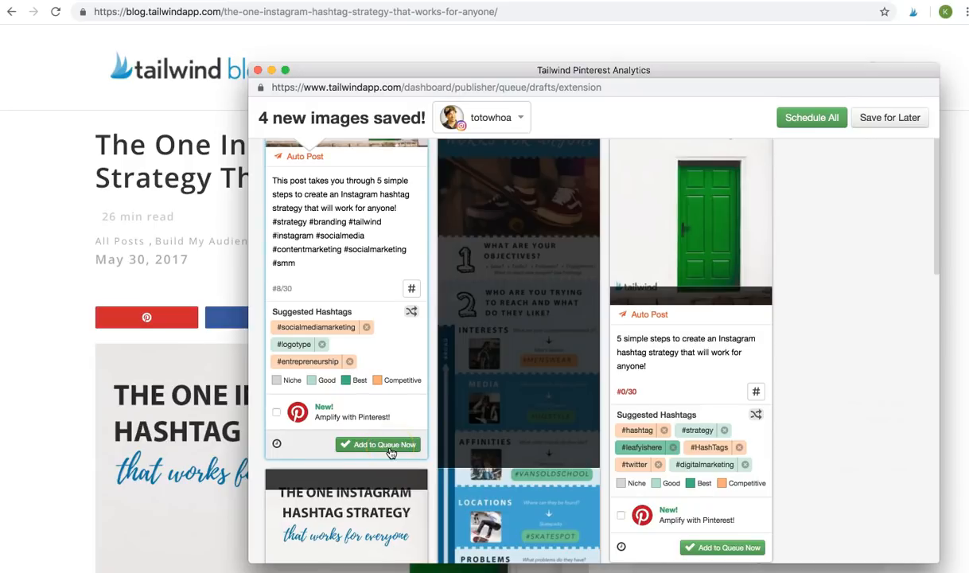
{"action": "left_click", "coordinate": [390, 451]}
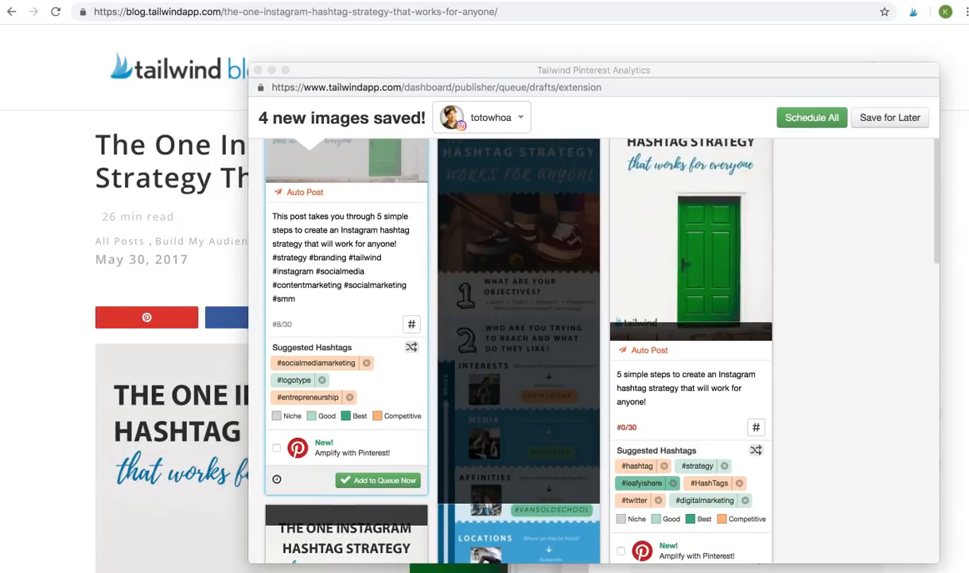
- Set the first post's custom posting time to November 26 at 5 PM
{"action": "left_click", "coordinate": [277, 480]}
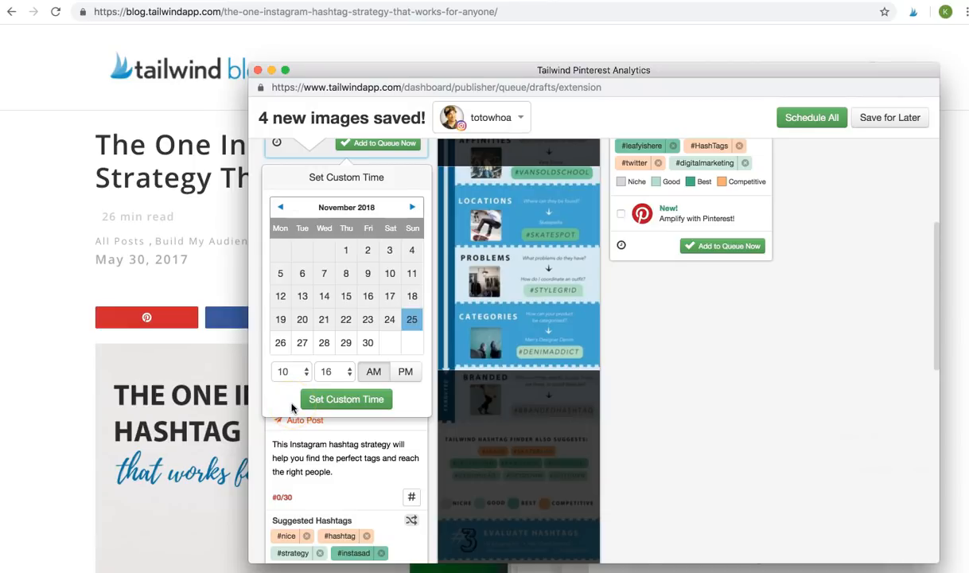
{"action": "left_click", "coordinate": [280, 343]}
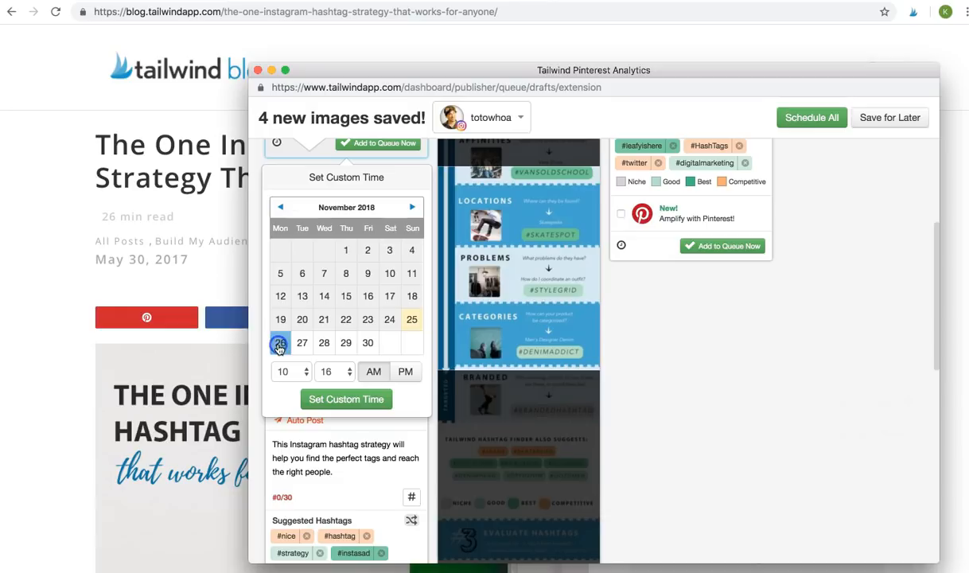
{"action": "left_click", "coordinate": [285, 371]}
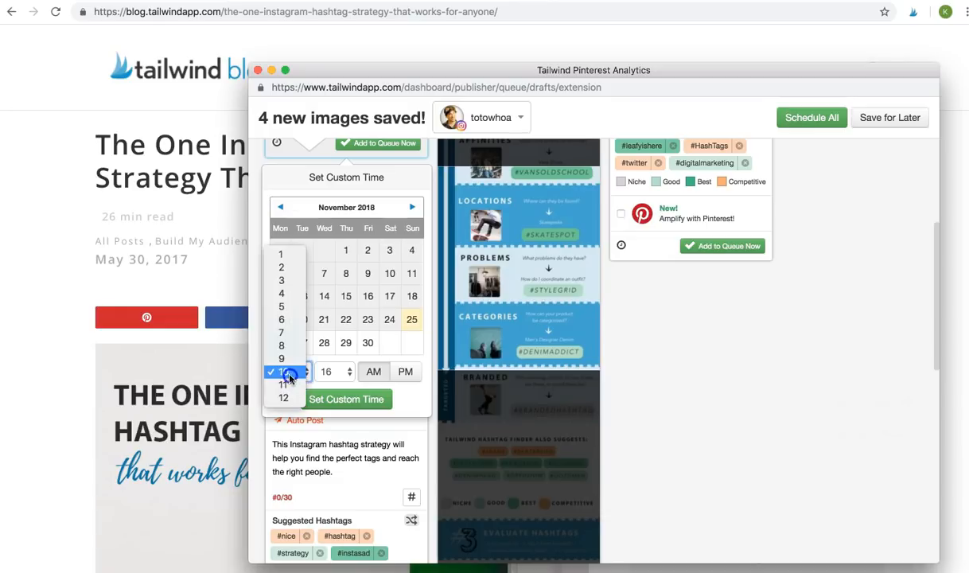
{"action": "left_click", "coordinate": [280, 307]}
{"action": "left_click", "coordinate": [404, 372]}
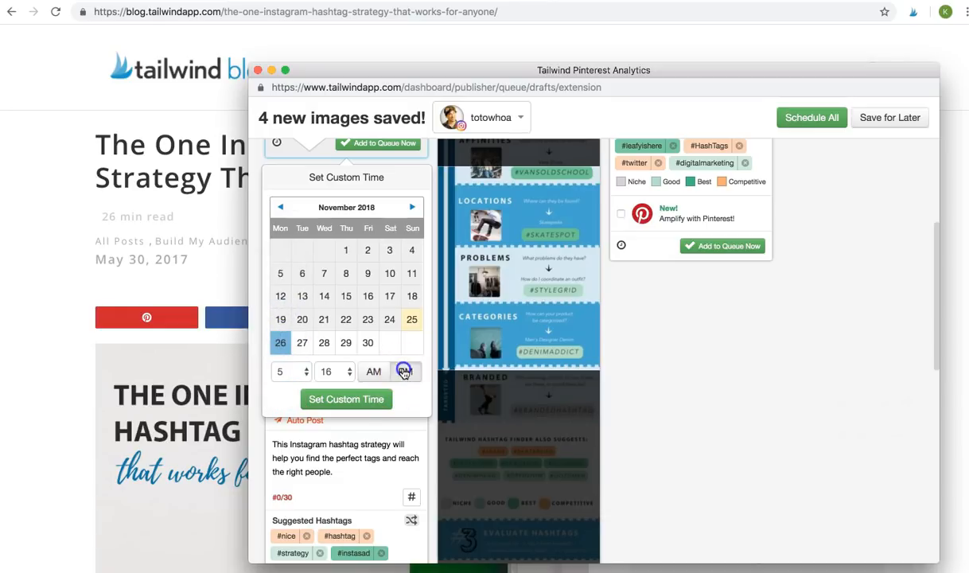
{"action": "left_click", "coordinate": [320, 408]}
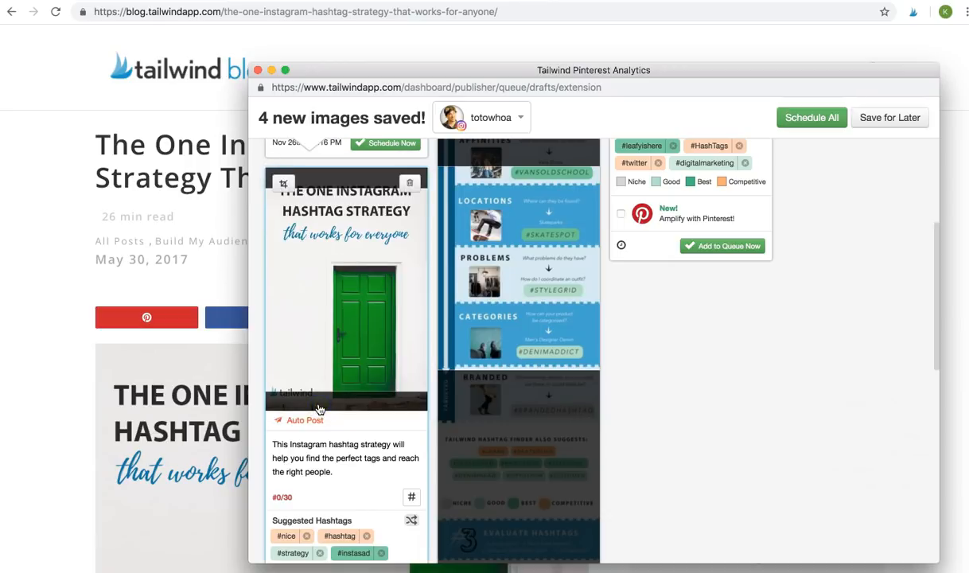
- Schedule the first post at its custom time so it leaves the drafts
{"action": "scroll", "coordinate": [334, 382], "scroll_direction": "up", "scroll_amount": 3}
{"action": "left_click", "coordinate": [366, 346]}
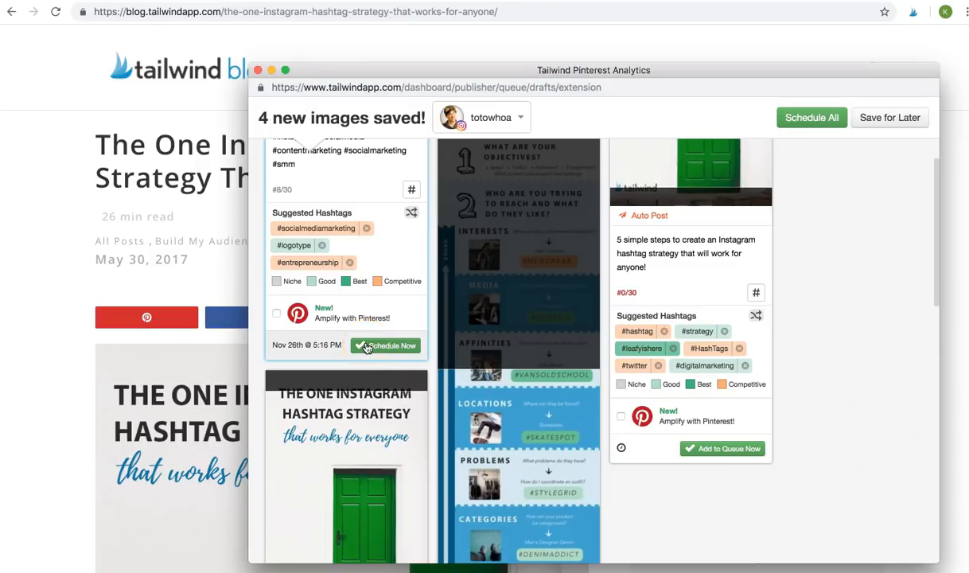
{"action": "left_click", "coordinate": [366, 346]}
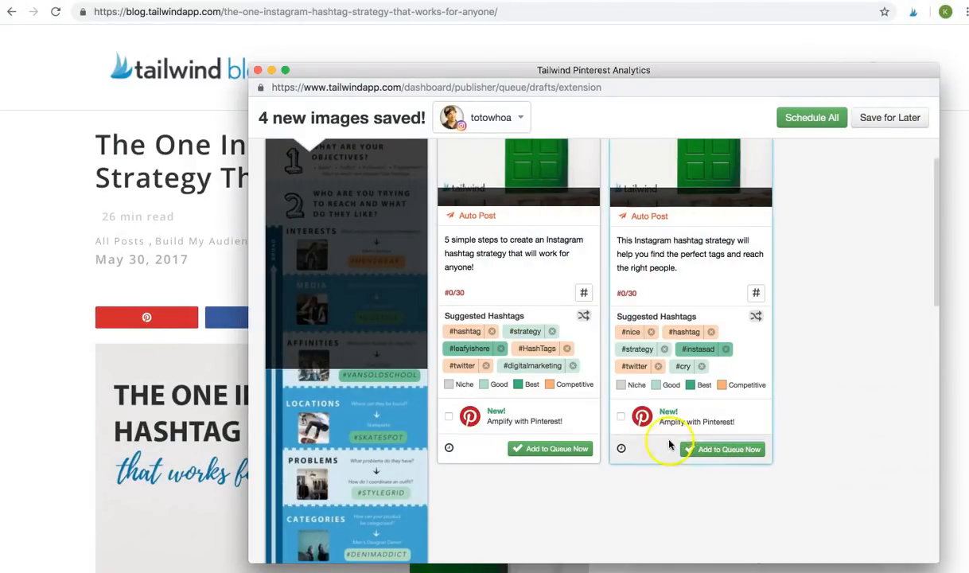
- Cross-post the hashtag strategy post to the Pinterest board 'Marketing tips and ideas' and queue it
{"action": "mouse_move", "coordinate": [665, 423]}
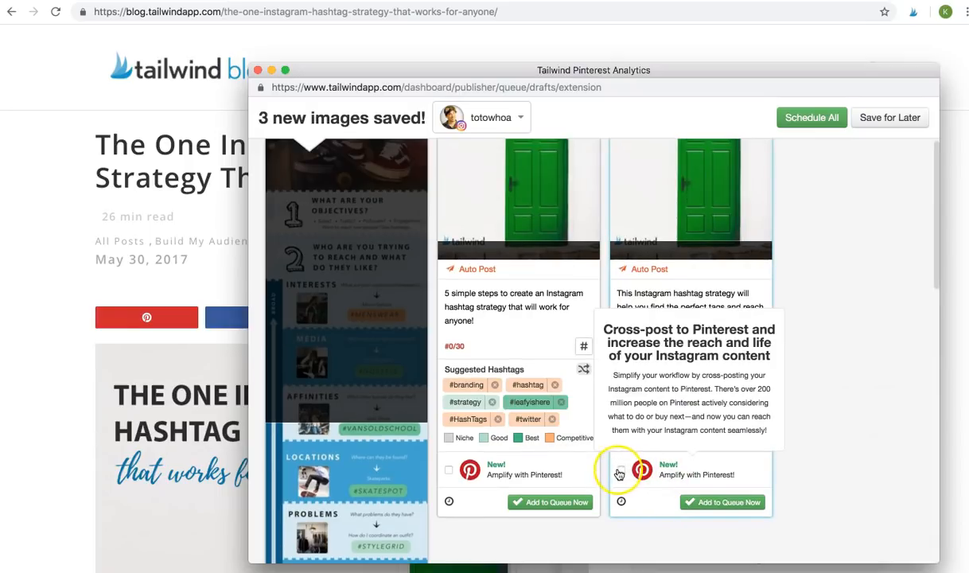
{"action": "left_click", "coordinate": [620, 471]}
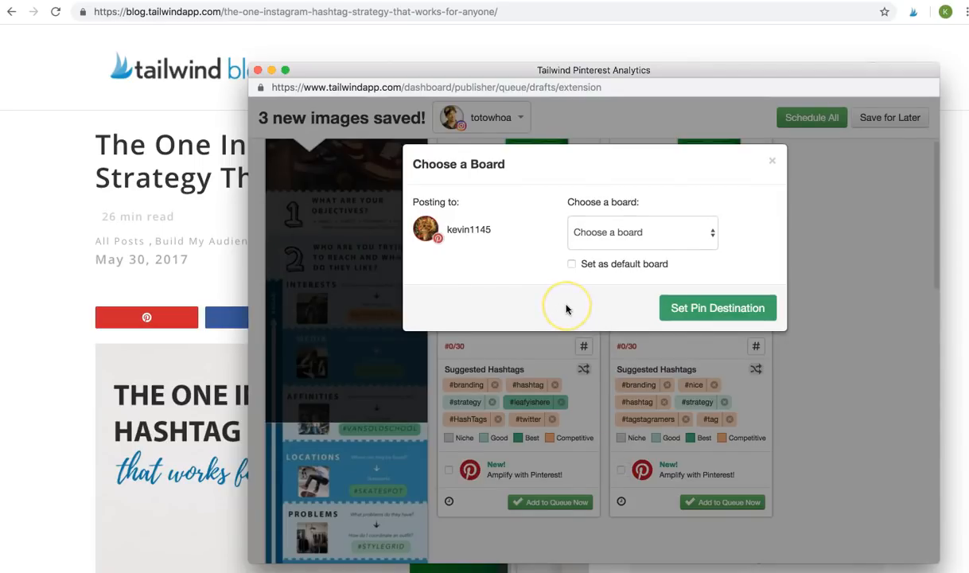
{"action": "left_click", "coordinate": [657, 232]}
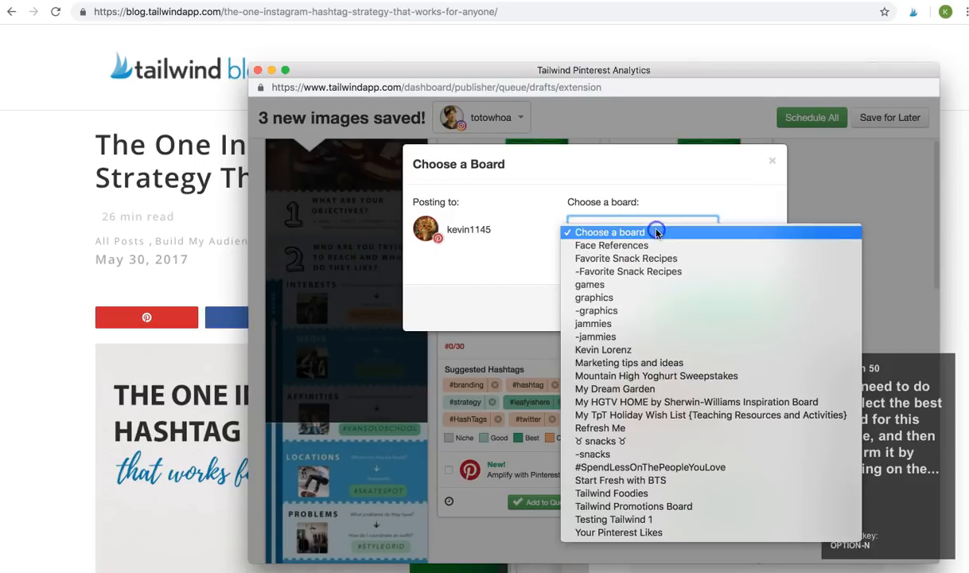
{"action": "left_click", "coordinate": [649, 362]}
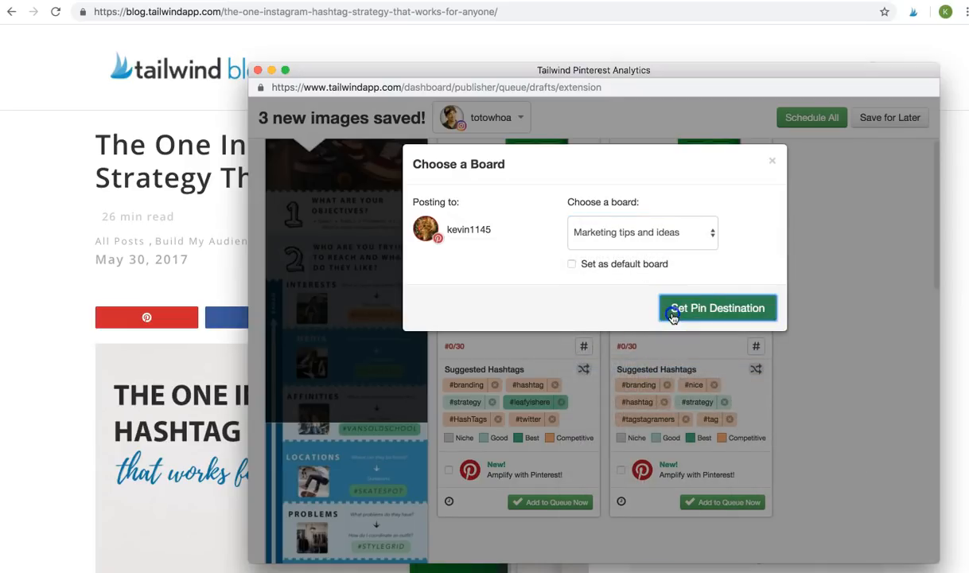
{"action": "left_click", "coordinate": [673, 314]}
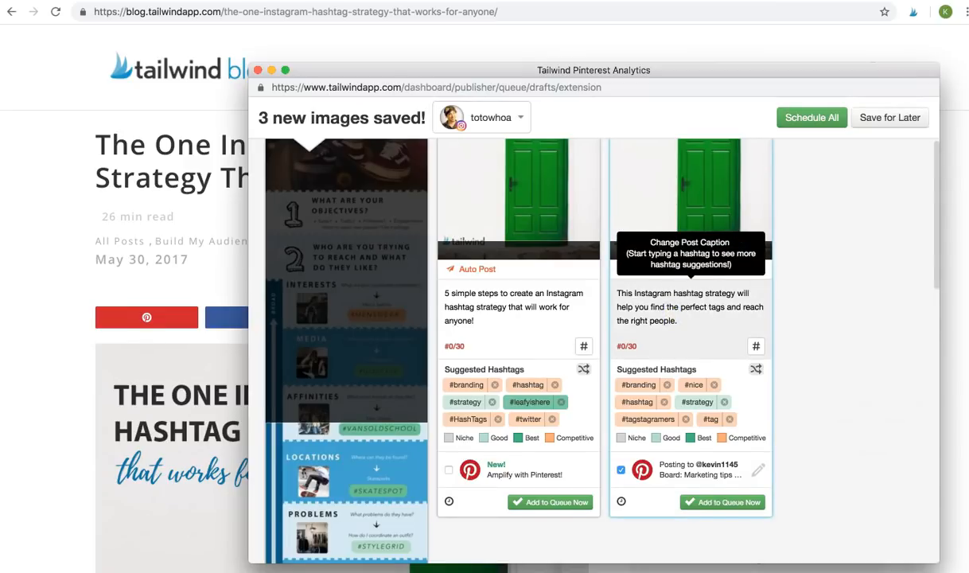
{"action": "scroll", "coordinate": [592, 334], "scroll_direction": "down", "scroll_amount": 3}
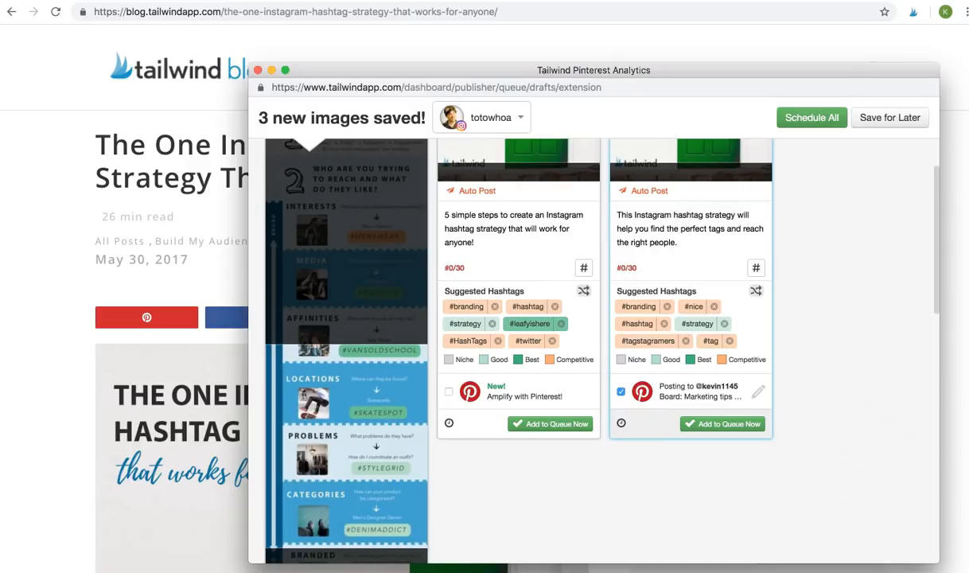
{"action": "left_click", "coordinate": [689, 428]}
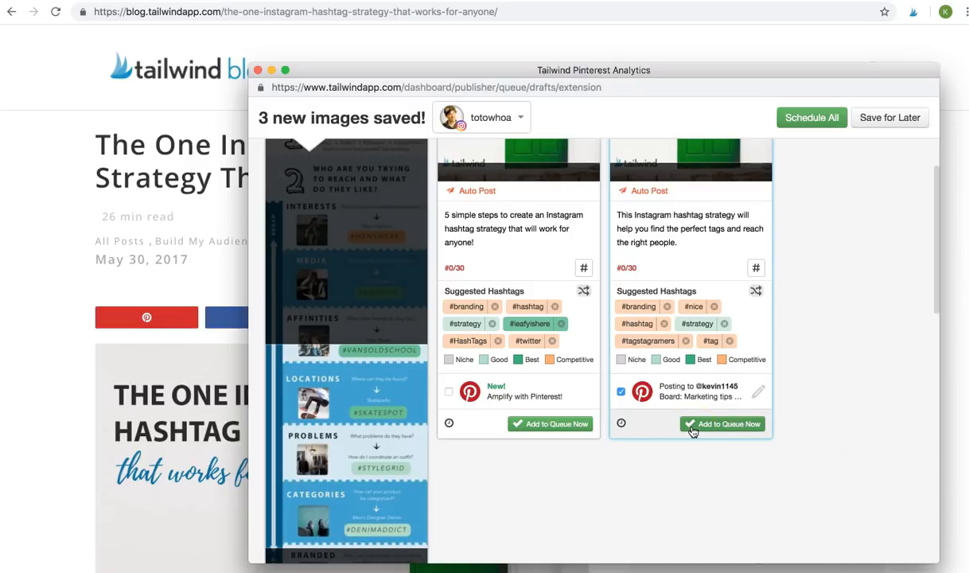
{"action": "left_click", "coordinate": [692, 428]}
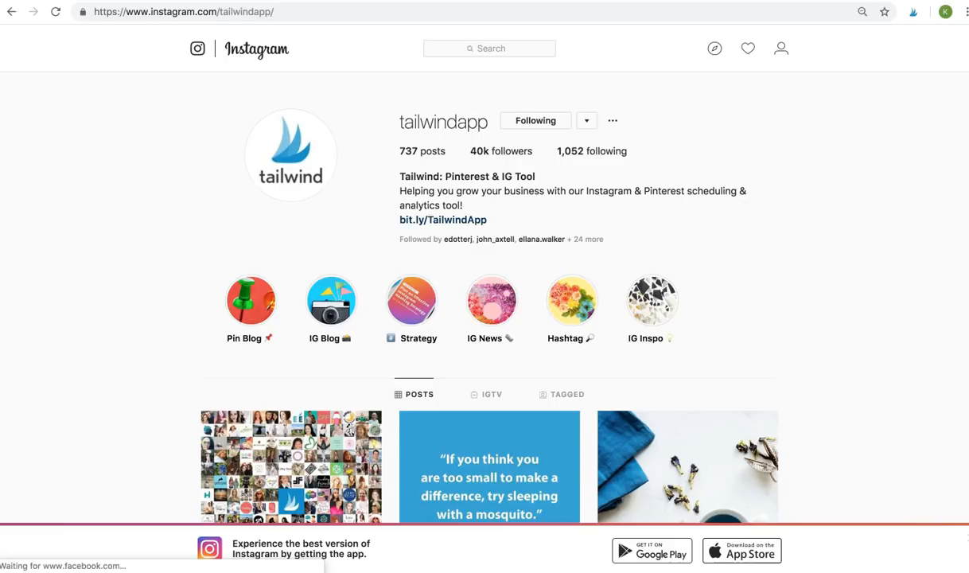
- Scroll the tailwindapp profile grid and open the '2.5X MORE ENGAGEMENT' post
{"action": "scroll", "coordinate": [120, 235], "scroll_direction": "down", "scroll_amount": 3}
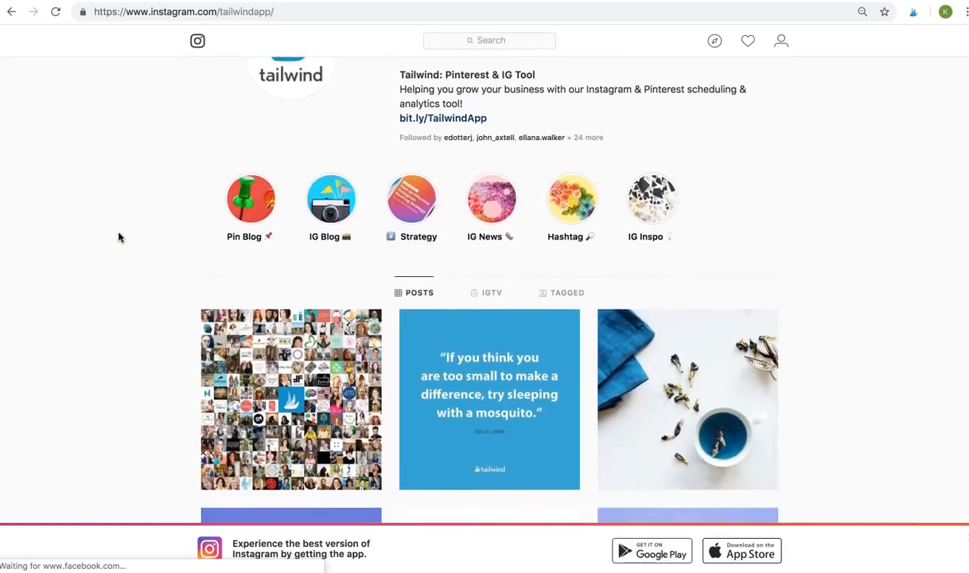
{"action": "scroll", "coordinate": [119, 236], "scroll_direction": "down", "scroll_amount": 5}
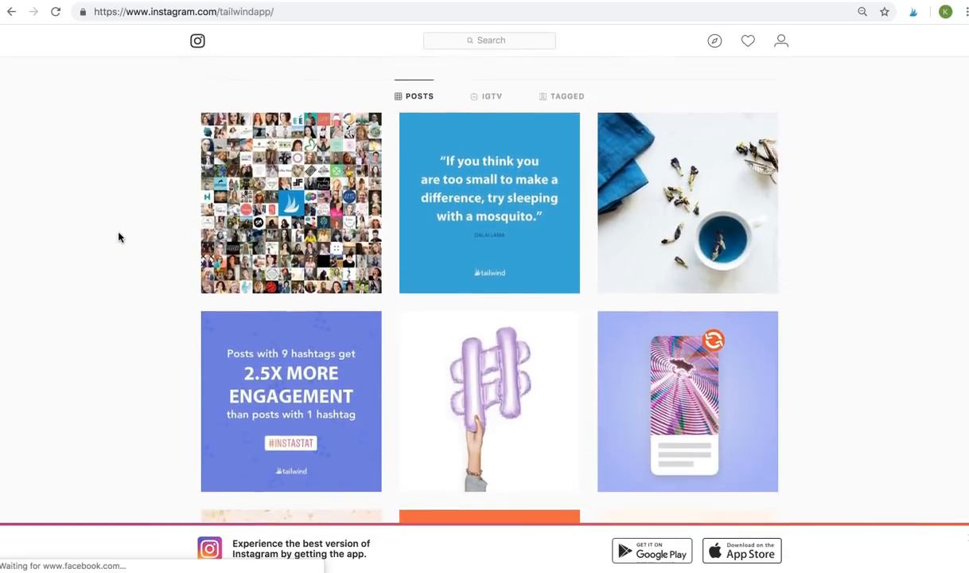
{"action": "scroll", "coordinate": [118, 236], "scroll_direction": "down", "scroll_amount": 4}
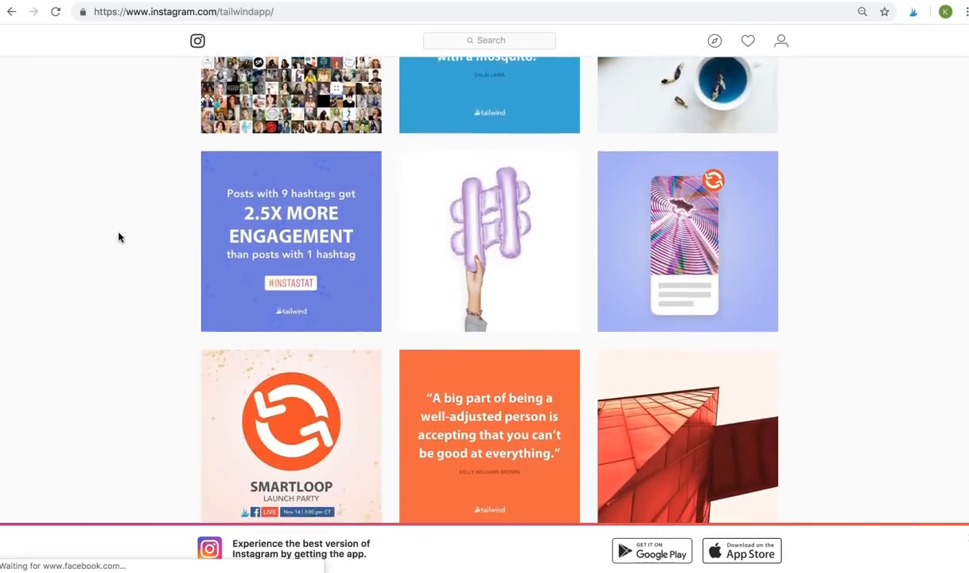
{"action": "scroll", "coordinate": [118, 237], "scroll_direction": "down", "scroll_amount": 1}
{"action": "left_click", "coordinate": [218, 222]}
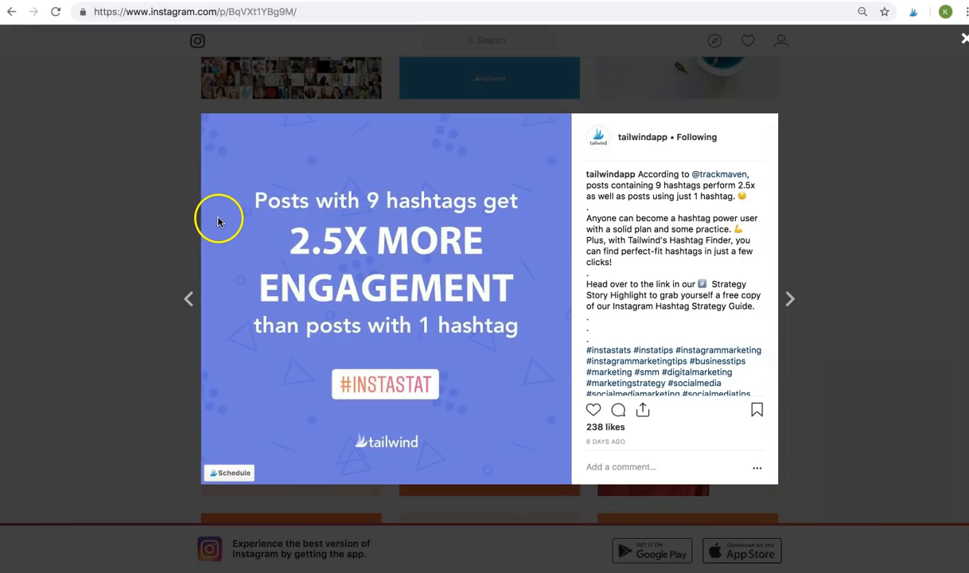
- Swap #businessowner and #supportsmallbusiness for #tailwind in the 2.5X post's caption, then queue it
{"action": "left_click", "coordinate": [235, 478]}
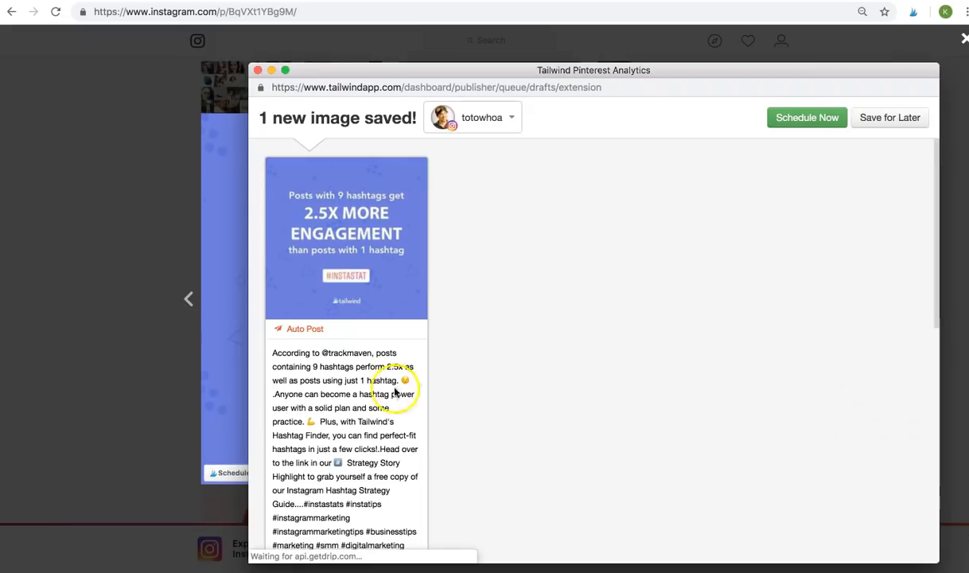
{"action": "scroll", "coordinate": [390, 388], "scroll_direction": "down", "scroll_amount": 5}
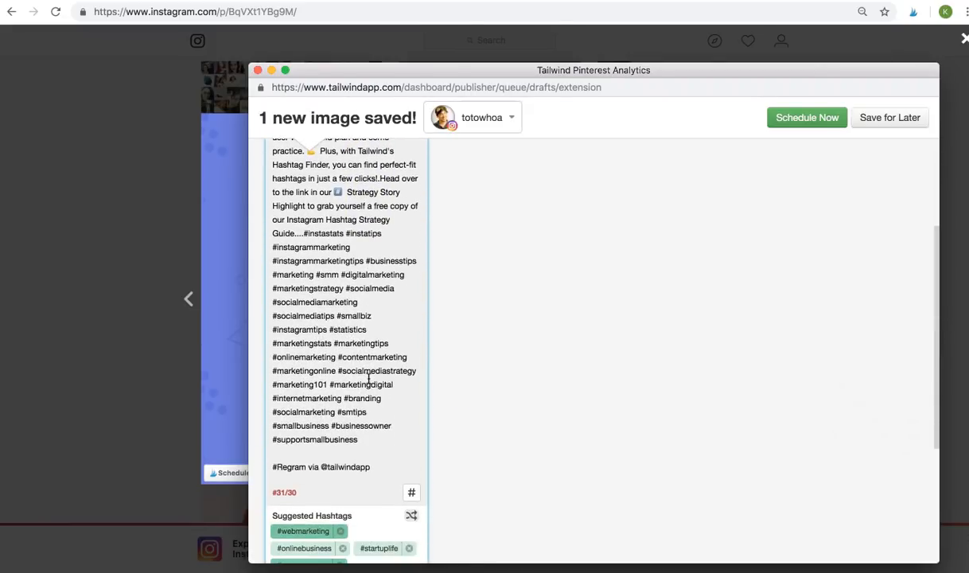
{"action": "left_click_drag", "start_coordinate": [369, 467], "coordinate": [268, 464]}
{"action": "left_click", "coordinate": [383, 467]}
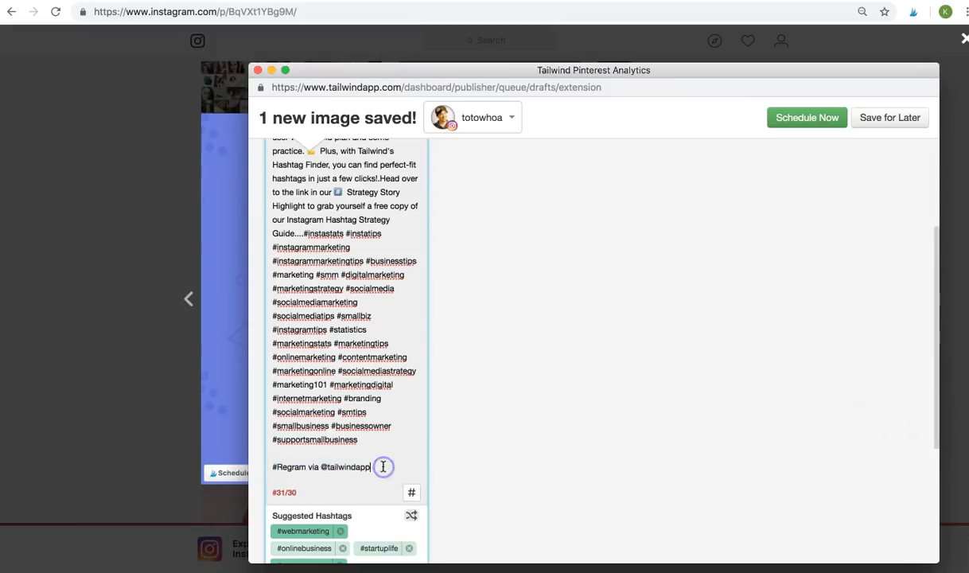
{"action": "scroll", "coordinate": [400, 318], "scroll_direction": "down", "scroll_amount": 1}
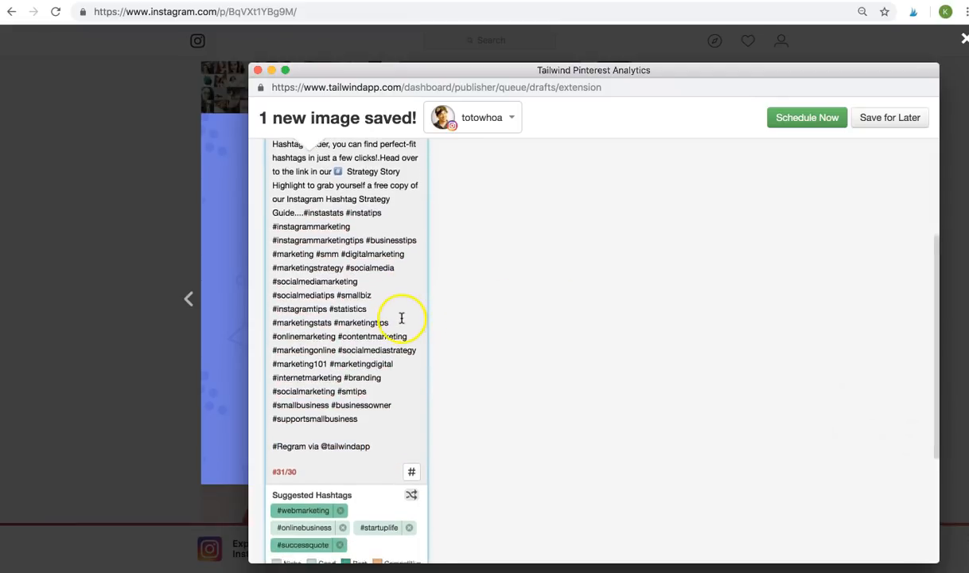
{"action": "scroll", "coordinate": [402, 319], "scroll_direction": "up", "scroll_amount": 1}
{"action": "left_click_drag", "start_coordinate": [368, 430], "coordinate": [335, 416]}
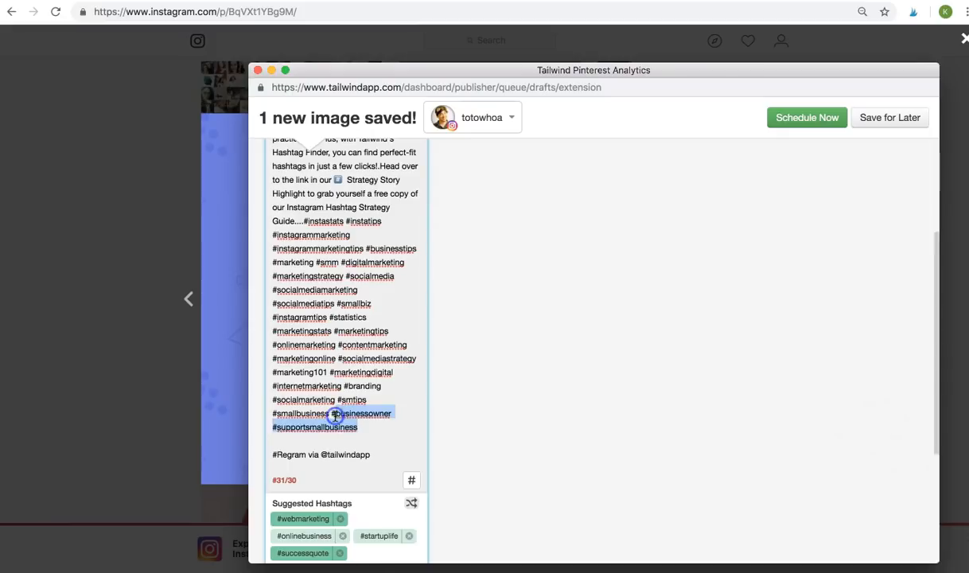
{"action": "key", "text": "BackSpace"}
{"action": "type", "text": "#tai"}
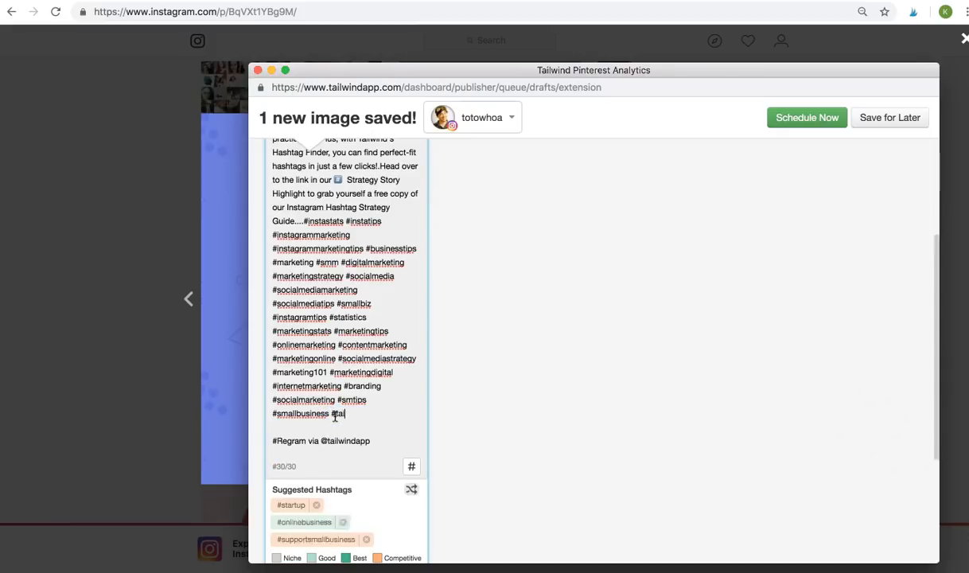
{"action": "type", "text": "lwind"}
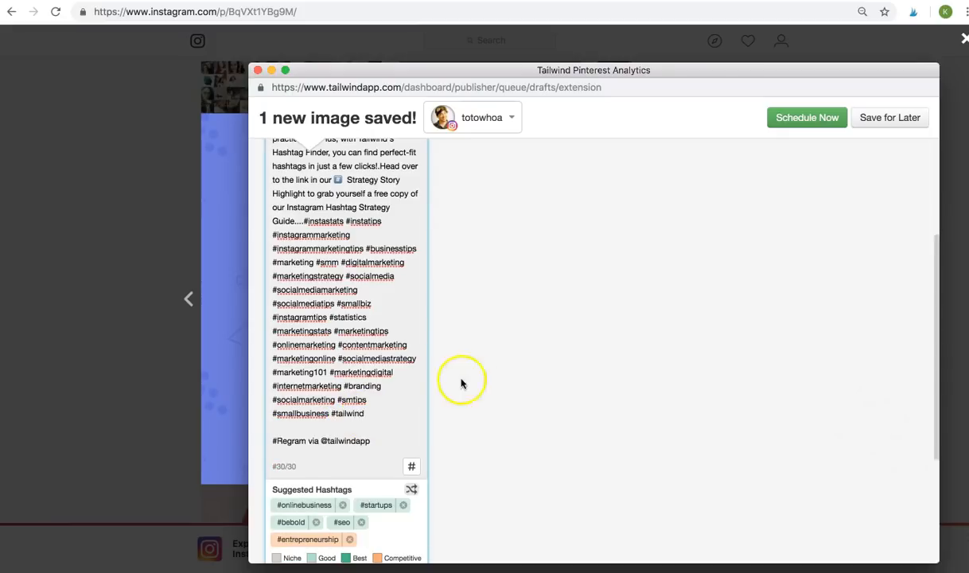
{"action": "scroll", "coordinate": [478, 385], "scroll_direction": "down", "scroll_amount": 3}
{"action": "left_click", "coordinate": [385, 494]}
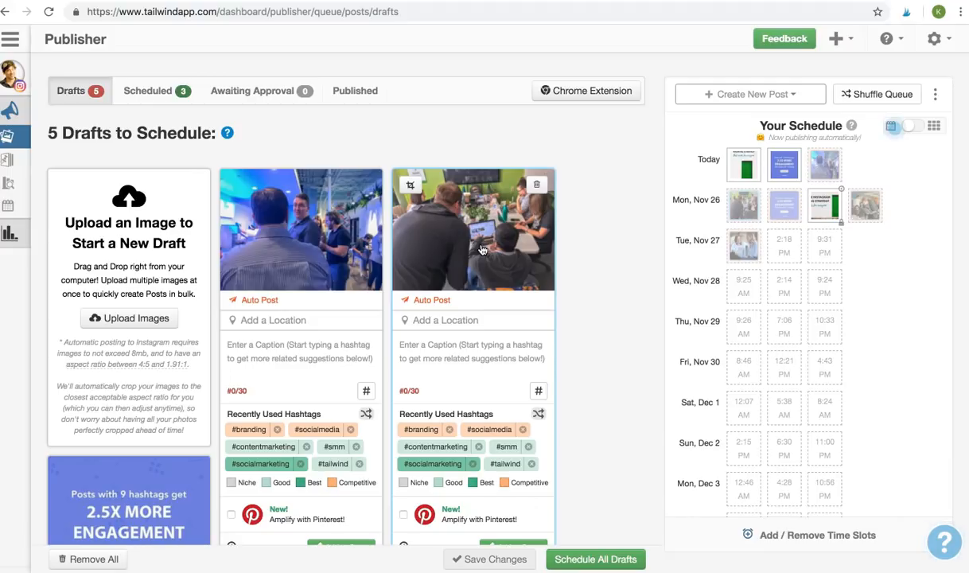
- Replace an Oklahoma location search with Tailwind as the laptop-crowd draft's location
{"action": "left_click", "coordinate": [459, 320]}
{"action": "type", "text": "Oklahoma"}
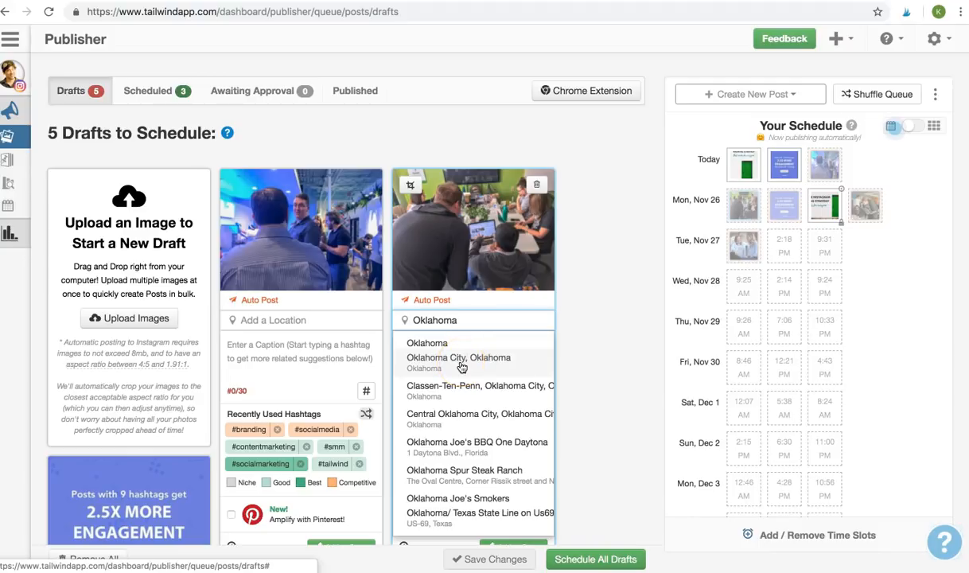
{"action": "key", "text": "BackSpace"}
{"action": "key", "text": "BackSpace"}
{"action": "key", "text": "BackSpace"}
{"action": "key", "text": "BackSpace"}
{"action": "key", "text": "BackSpace"}
{"action": "key", "text": "BackSpace"}
{"action": "key", "text": "BackSpace"}
{"action": "key", "text": "BackSpace"}
{"action": "type", "text": "Tailwind"}
{"action": "left_click", "coordinate": [471, 356]}
{"action": "left_click", "coordinate": [475, 356]}
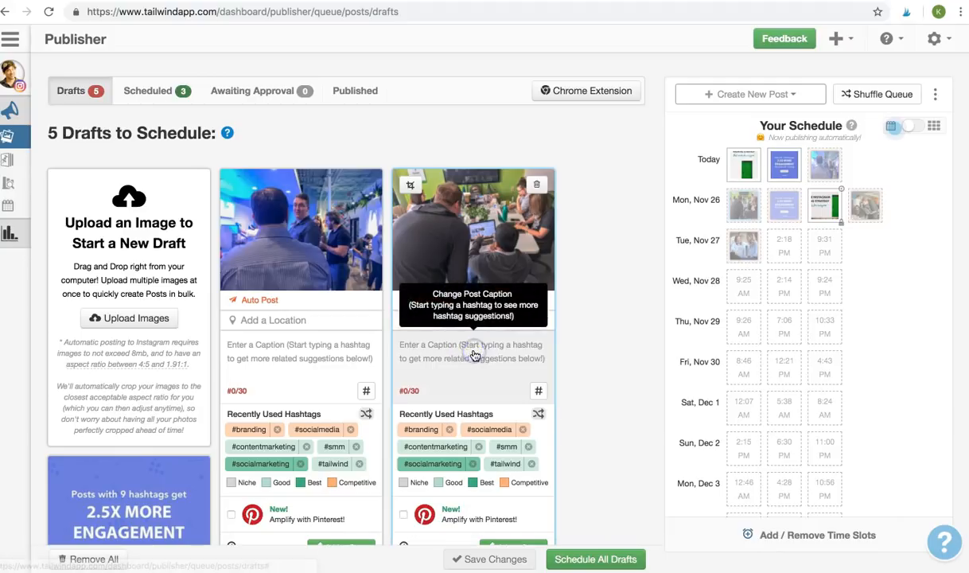
{"action": "scroll", "coordinate": [571, 355], "scroll_direction": "down", "scroll_amount": 2}
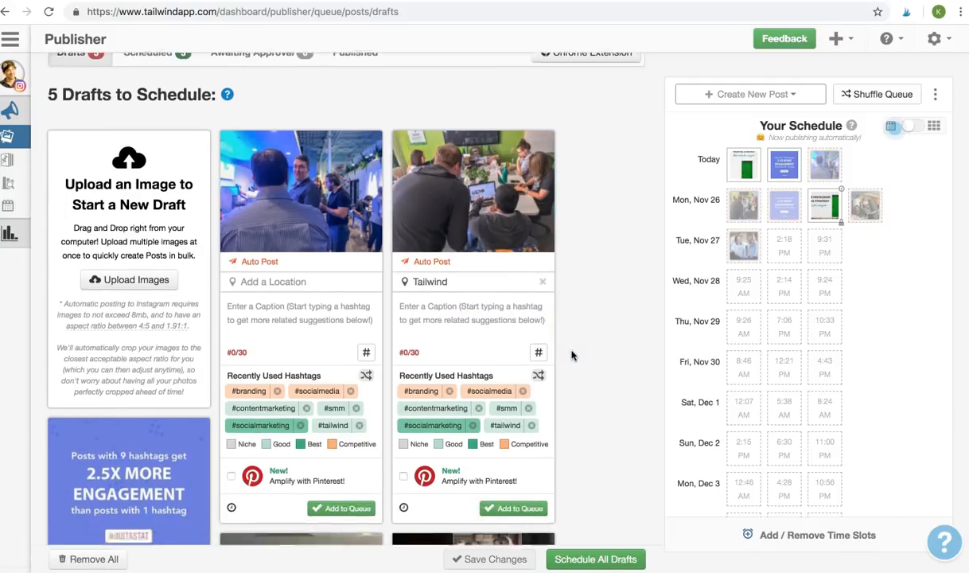
{"action": "left_click", "coordinate": [492, 317]}
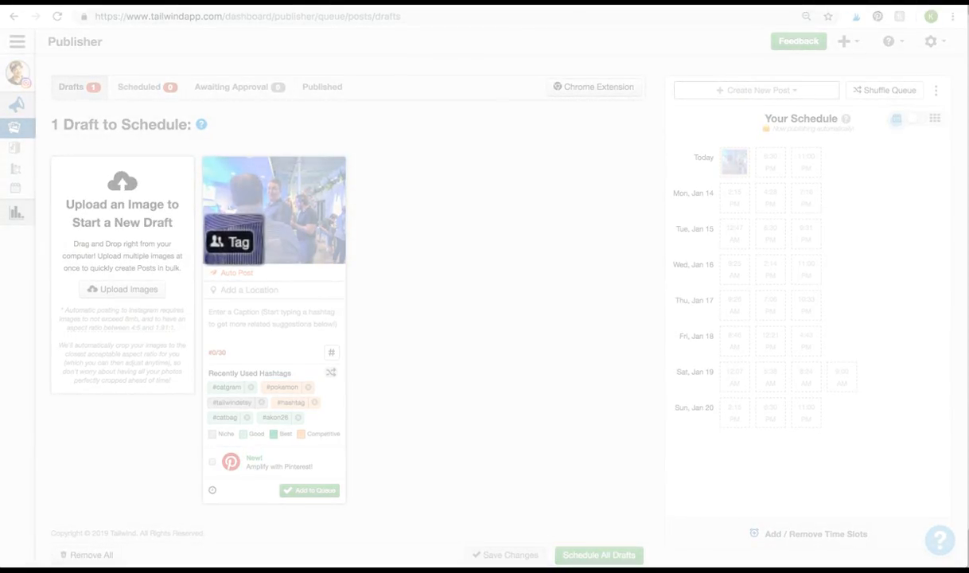
- Tag the tailwindapp account on the striped-shirt man in the party photo draft
{"action": "left_click", "coordinate": [228, 252]}
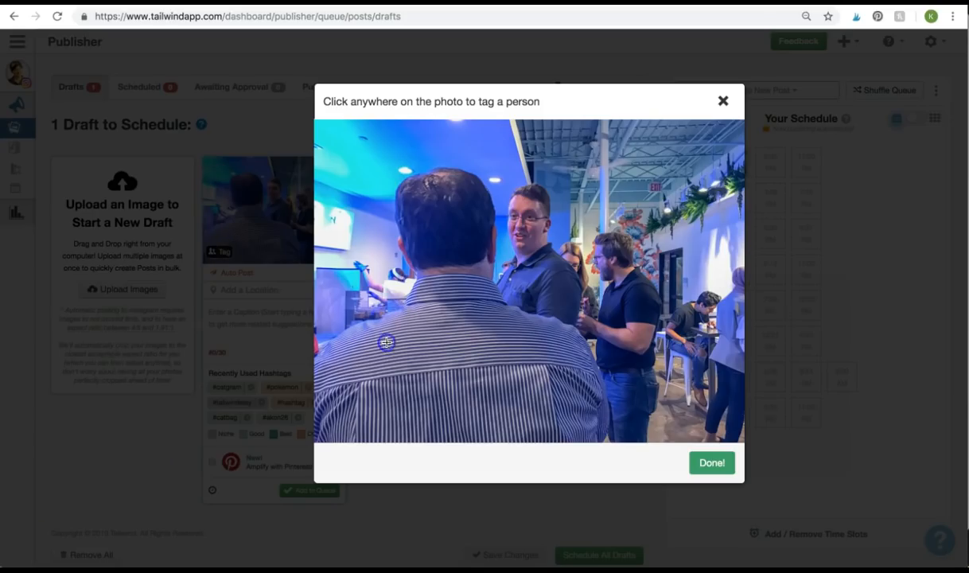
{"action": "left_click", "coordinate": [455, 336]}
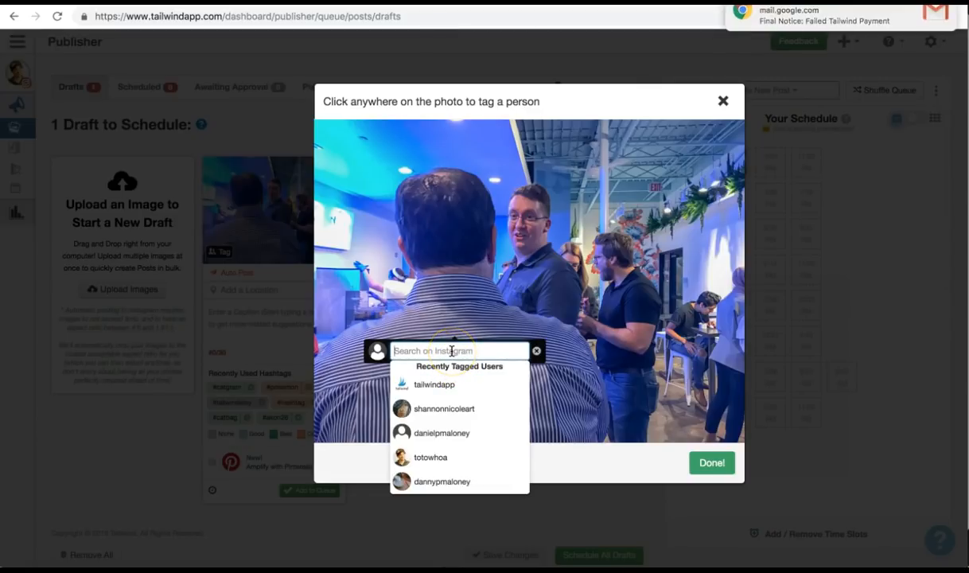
{"action": "type", "text": "tailwin"}
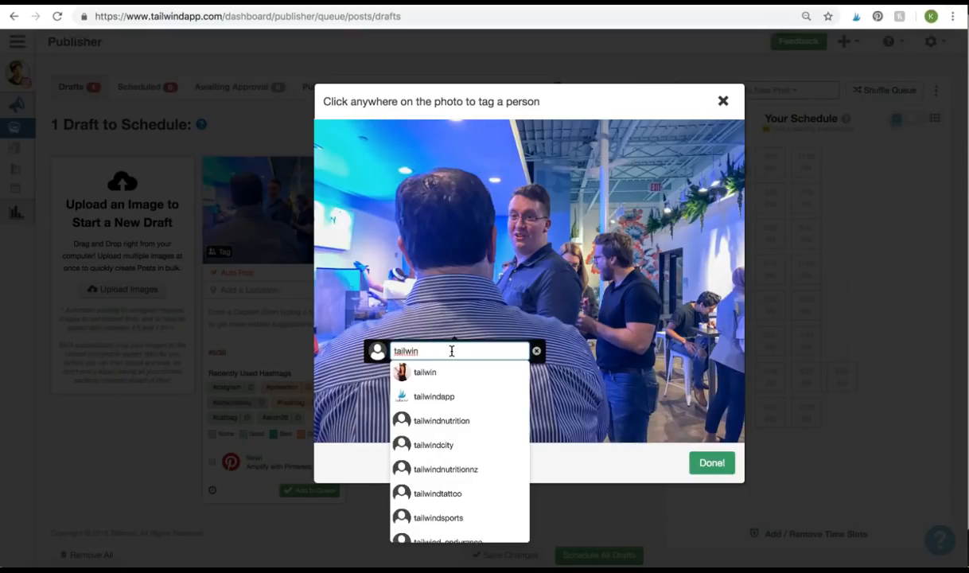
{"action": "left_click", "coordinate": [459, 398]}
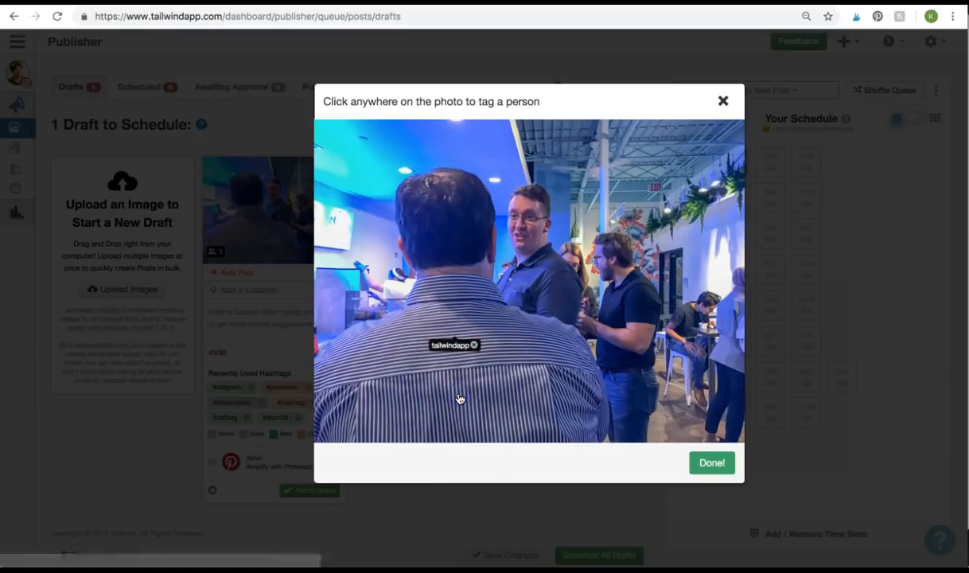
{"action": "left_click", "coordinate": [697, 461]}
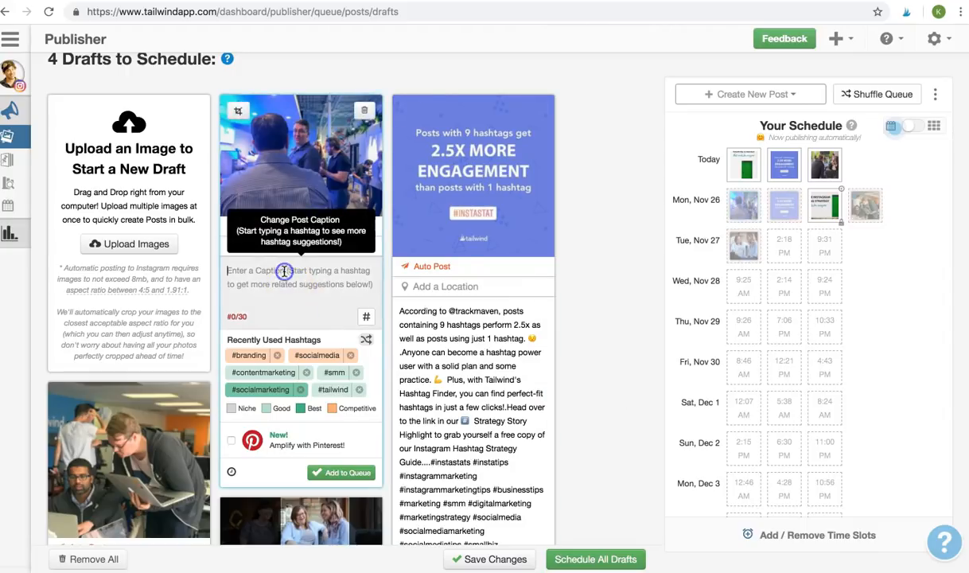
{"action": "left_click", "coordinate": [260, 223]}
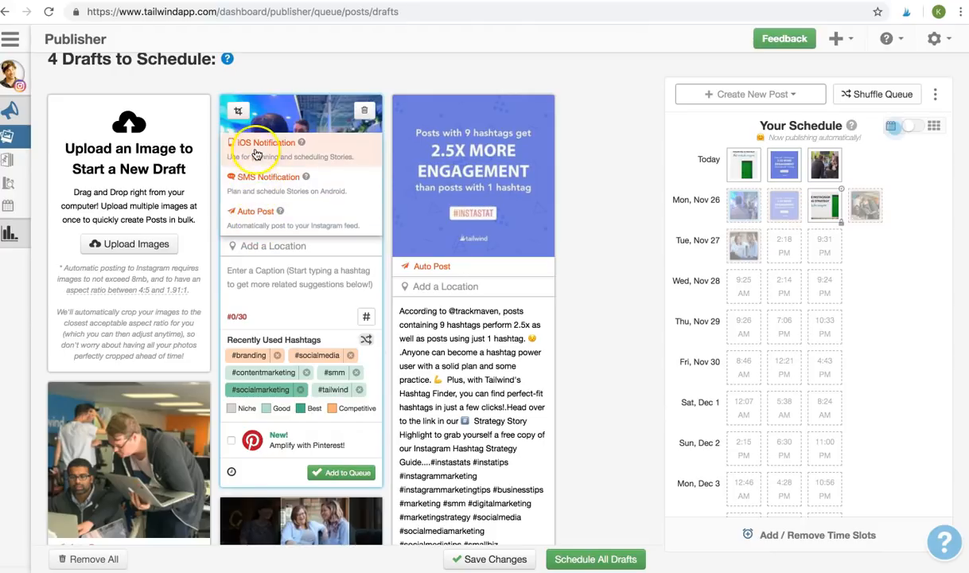
{"action": "left_click", "coordinate": [253, 213]}
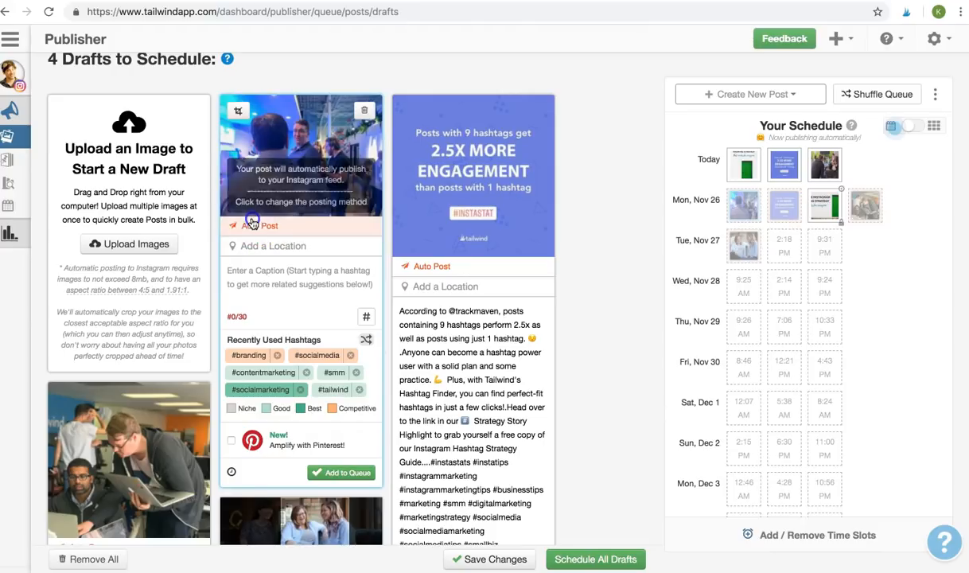
{"action": "left_click", "coordinate": [256, 227]}
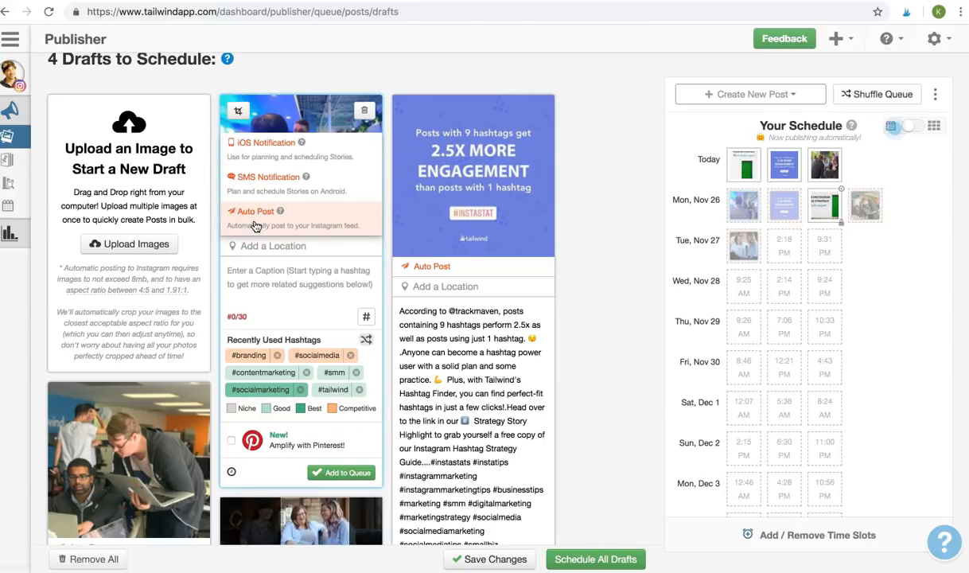
{"action": "left_click", "coordinate": [269, 174]}
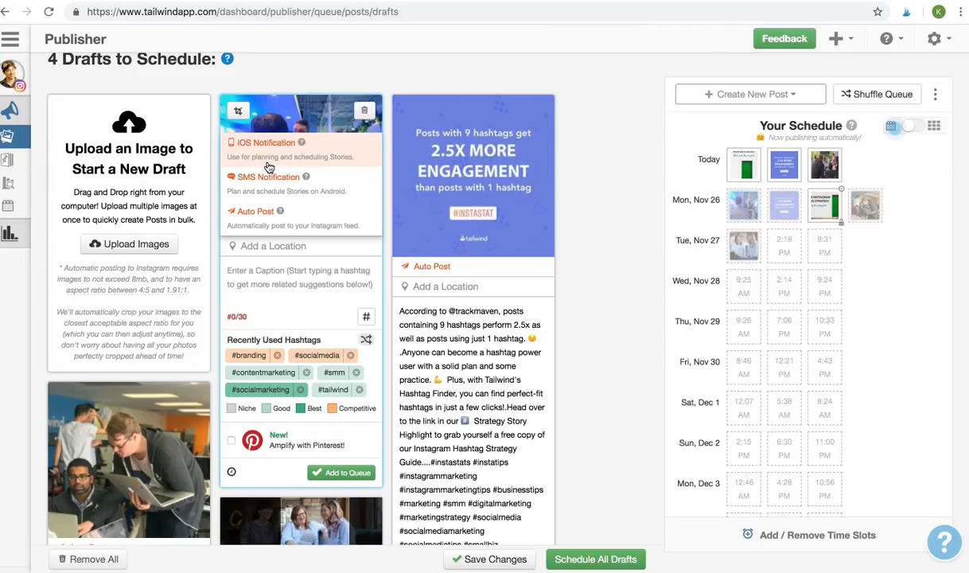
{"action": "left_click", "coordinate": [269, 182]}
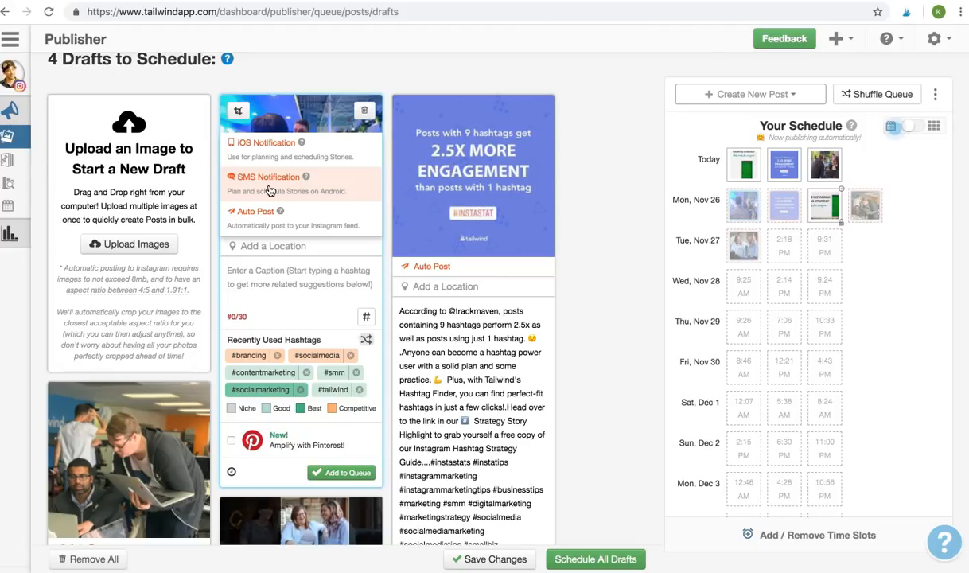
{"action": "left_click", "coordinate": [276, 164]}
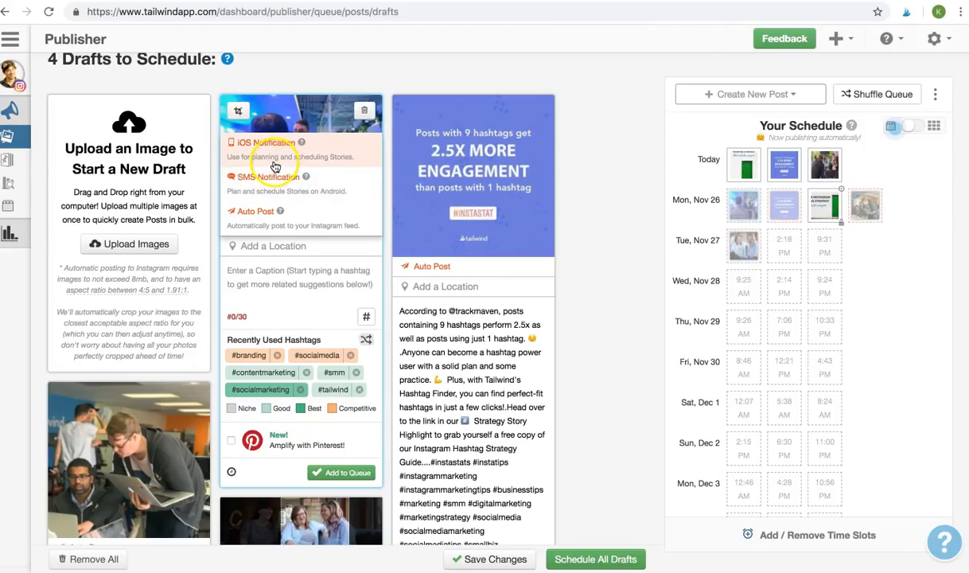
{"action": "left_click", "coordinate": [274, 159]}
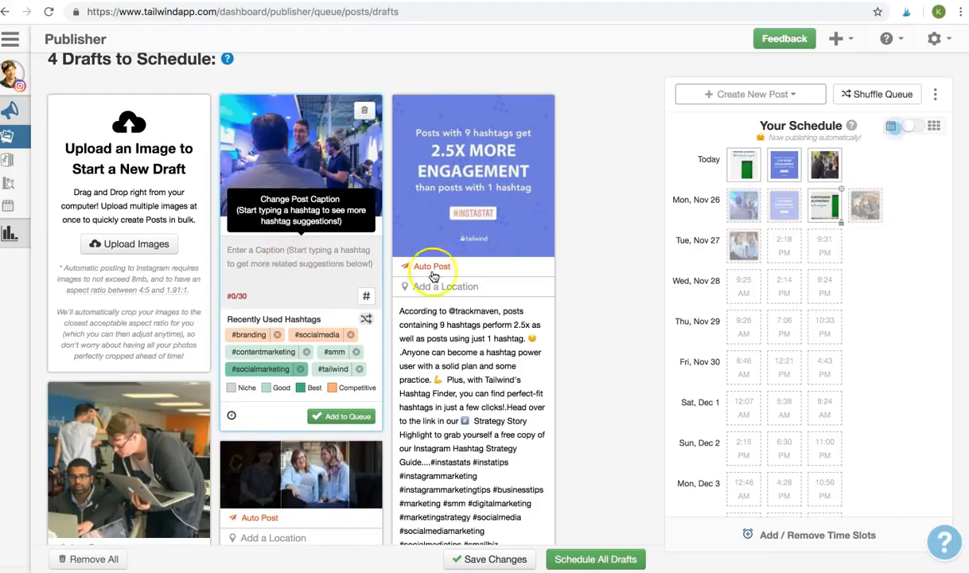
{"action": "scroll", "coordinate": [588, 279], "scroll_direction": "up", "scroll_amount": 1}
{"action": "left_click", "coordinate": [582, 278]}
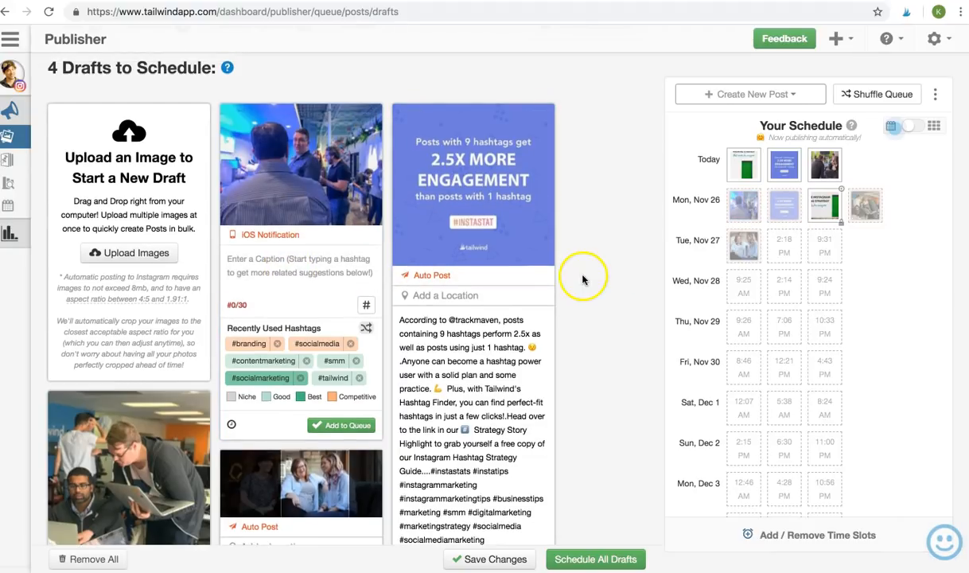
{"action": "left_click", "coordinate": [302, 273]}
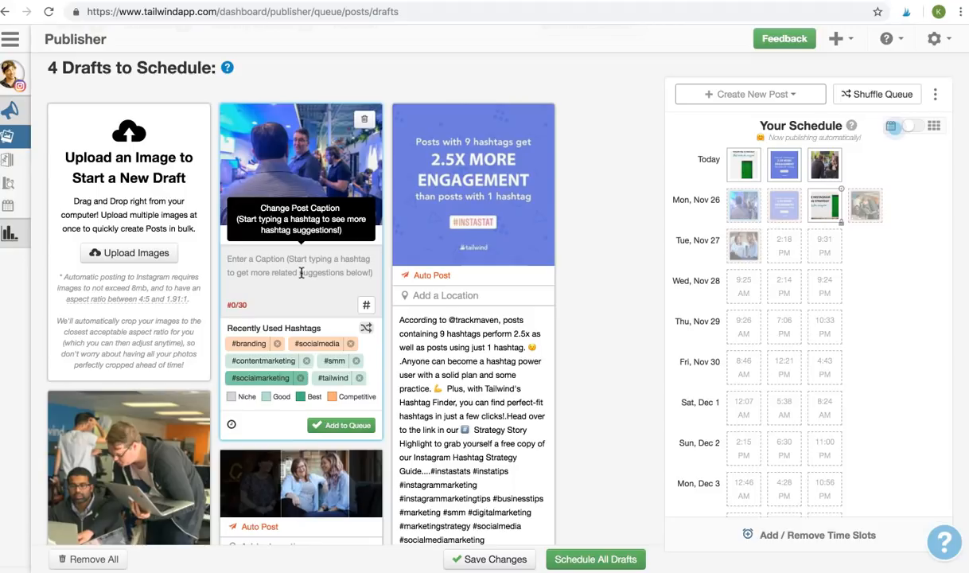
{"action": "type", "text": "ww"}
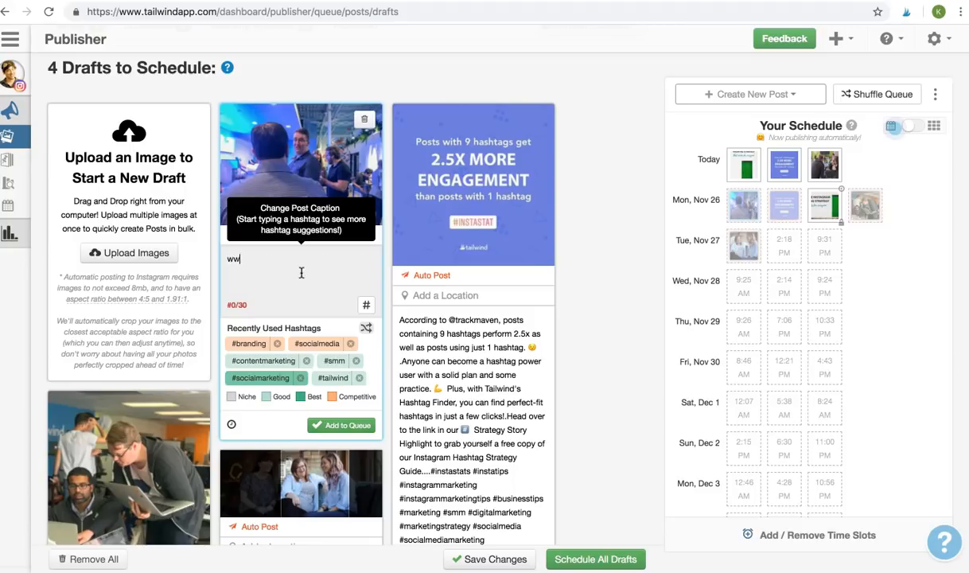
{"action": "type", "text": "w.tailwindapp.com/instagram"}
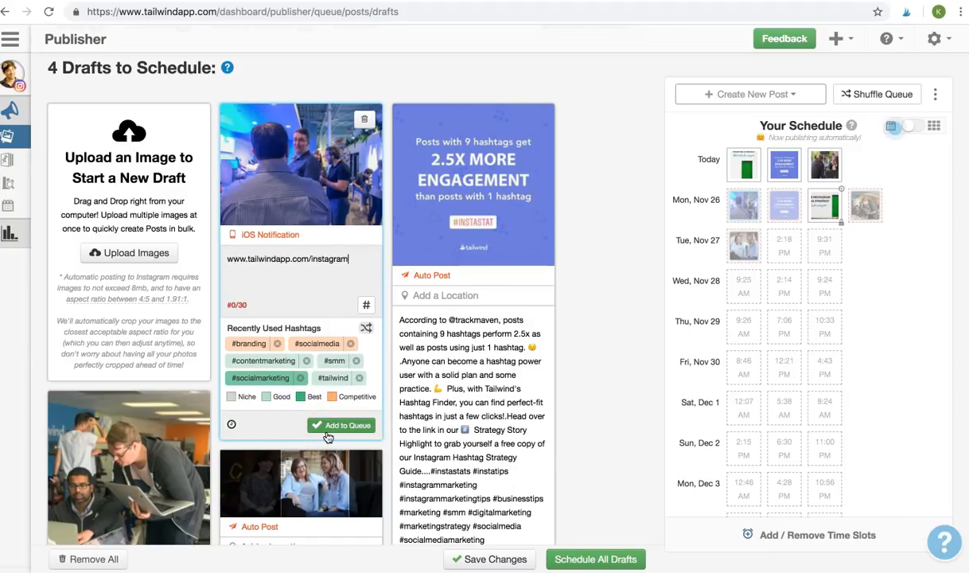
{"action": "left_click", "coordinate": [231, 424]}
{"action": "left_click", "coordinate": [323, 352]}
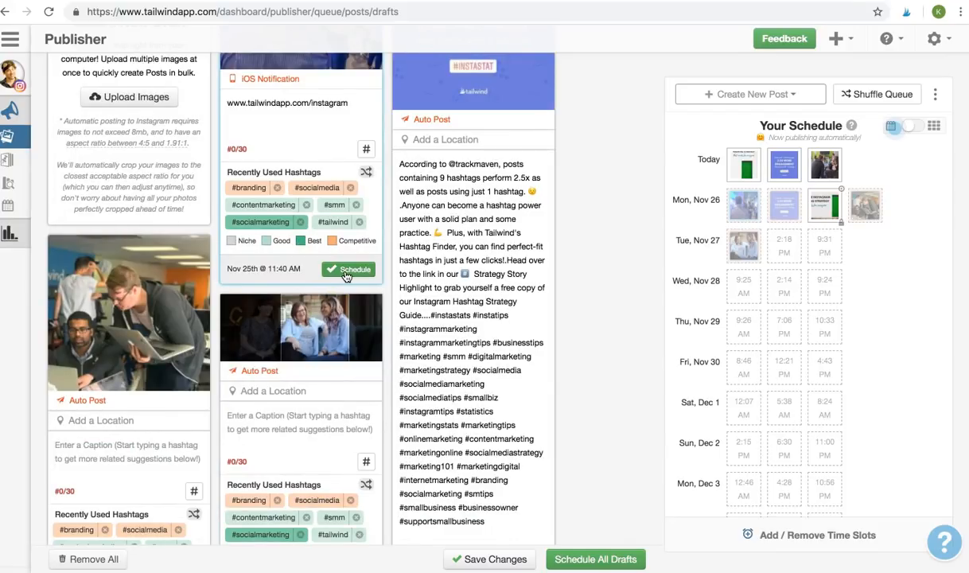
{"action": "left_click", "coordinate": [346, 272]}
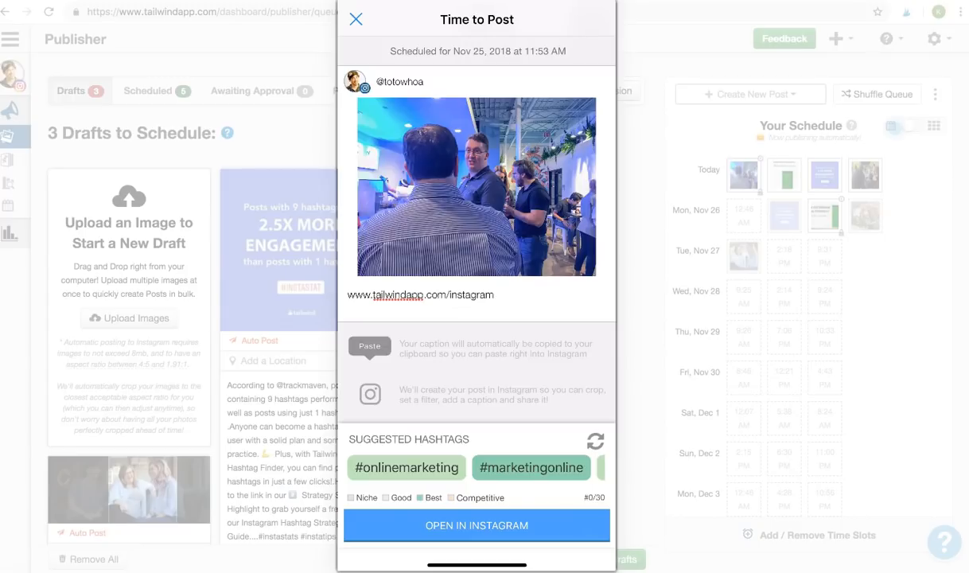
- From the phone notification, open the due crowd photo and copy it to Instagram
{"action": "left_click_drag", "start_coordinate": [478, 3], "coordinate": [477, 228]}
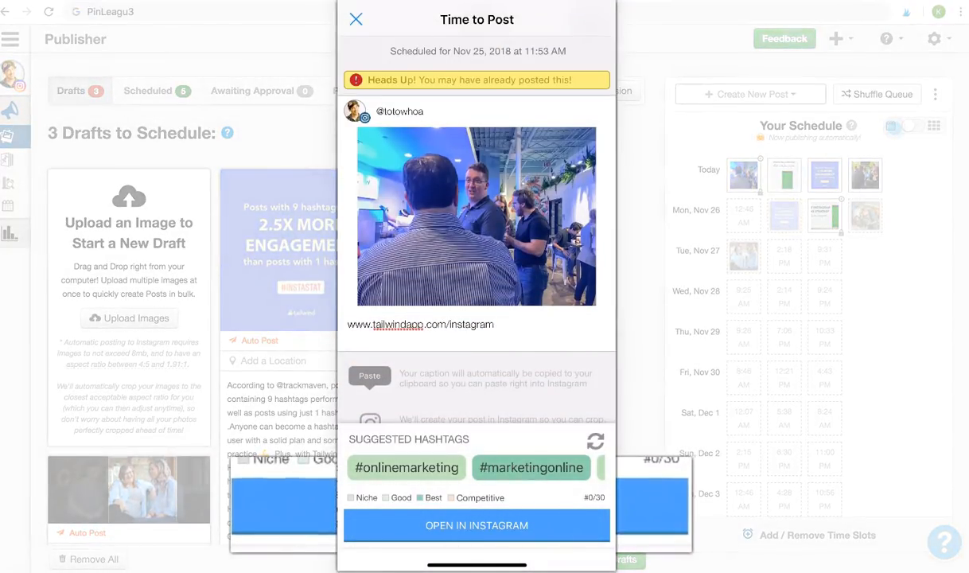
{"action": "left_click", "coordinate": [477, 525]}
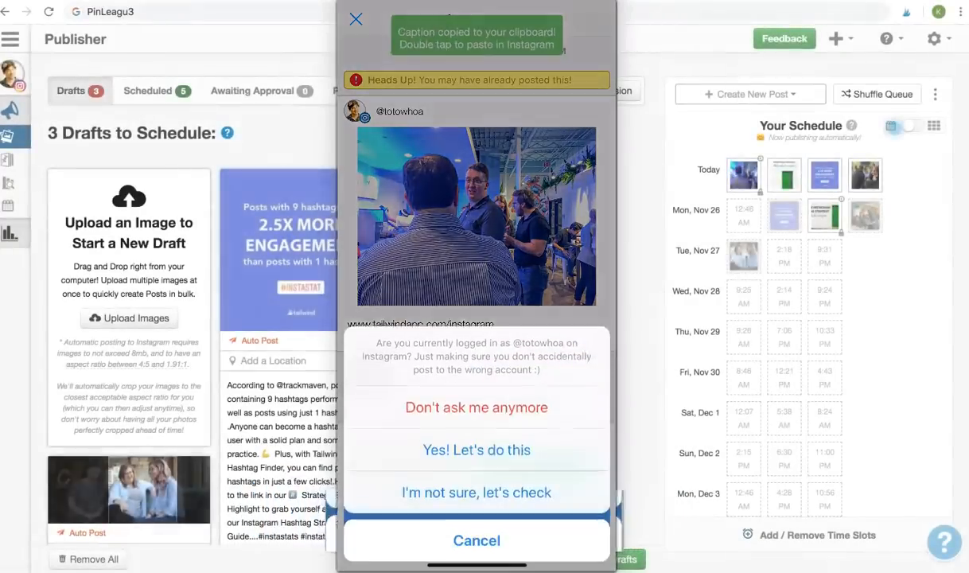
{"action": "left_click", "coordinate": [477, 435]}
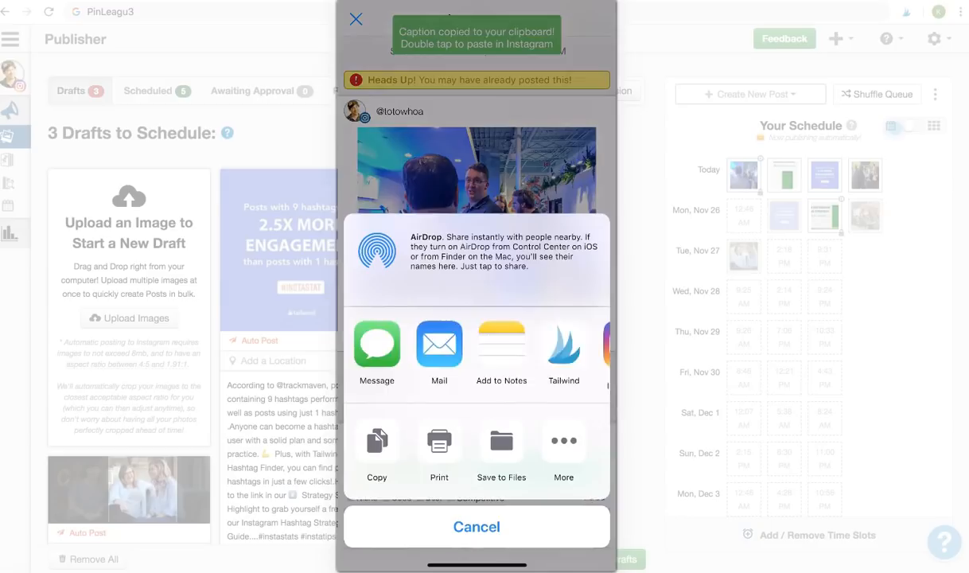
{"action": "scroll", "coordinate": [476, 350], "scroll_direction": "right", "scroll_amount": 2}
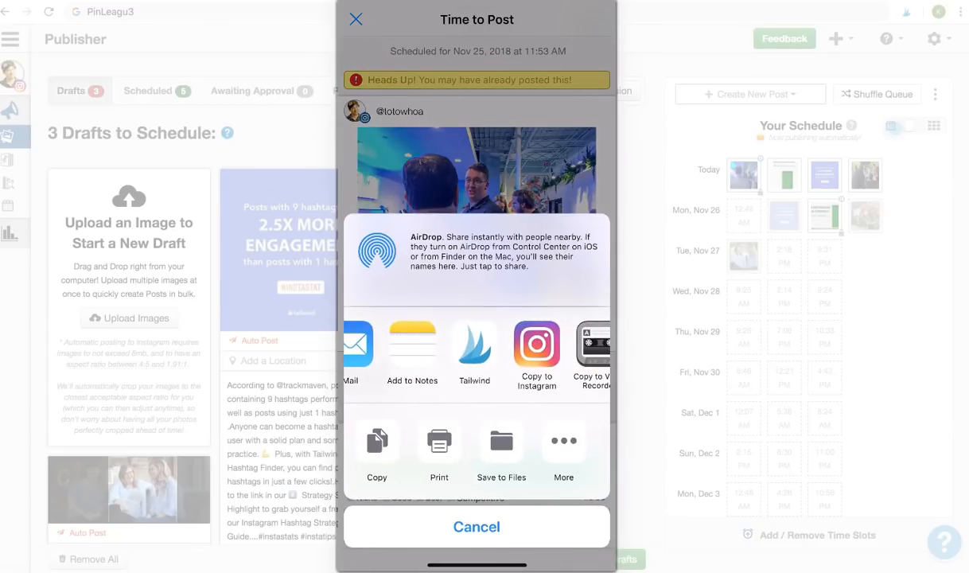
{"action": "left_click", "coordinate": [537, 345]}
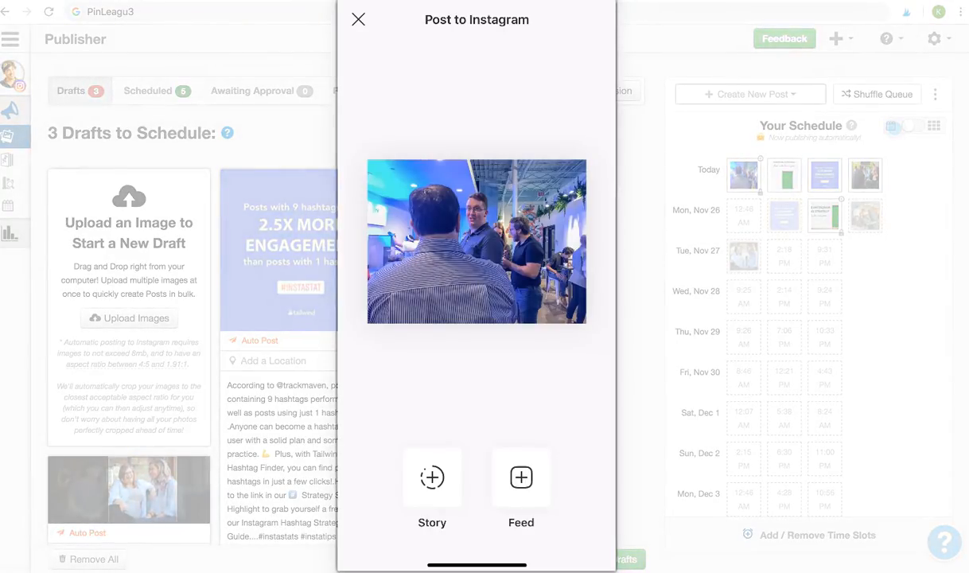
- Post the crowd photo as a Story with a Web Link pointing to the copied URL
{"action": "left_click", "coordinate": [432, 477]}
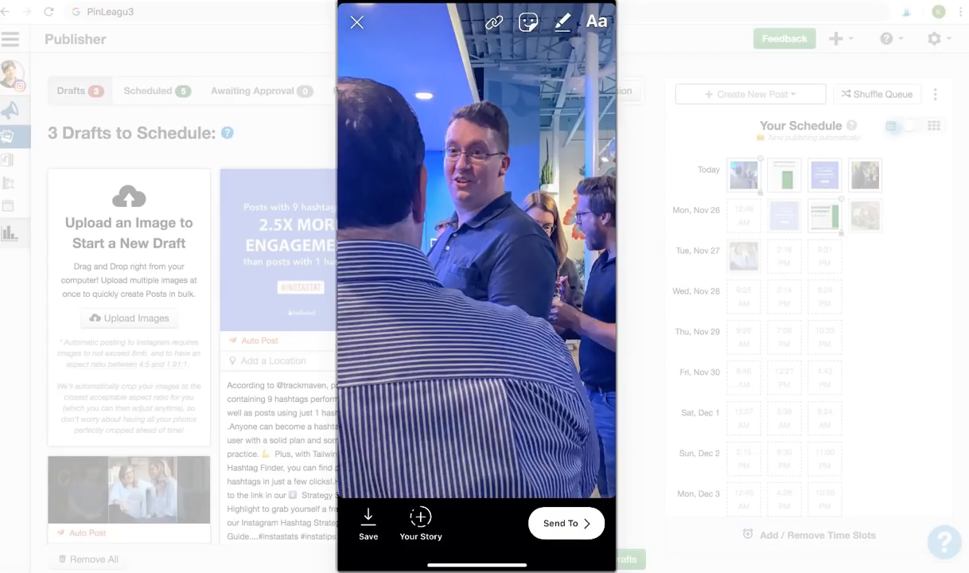
{"action": "left_click", "coordinate": [494, 23]}
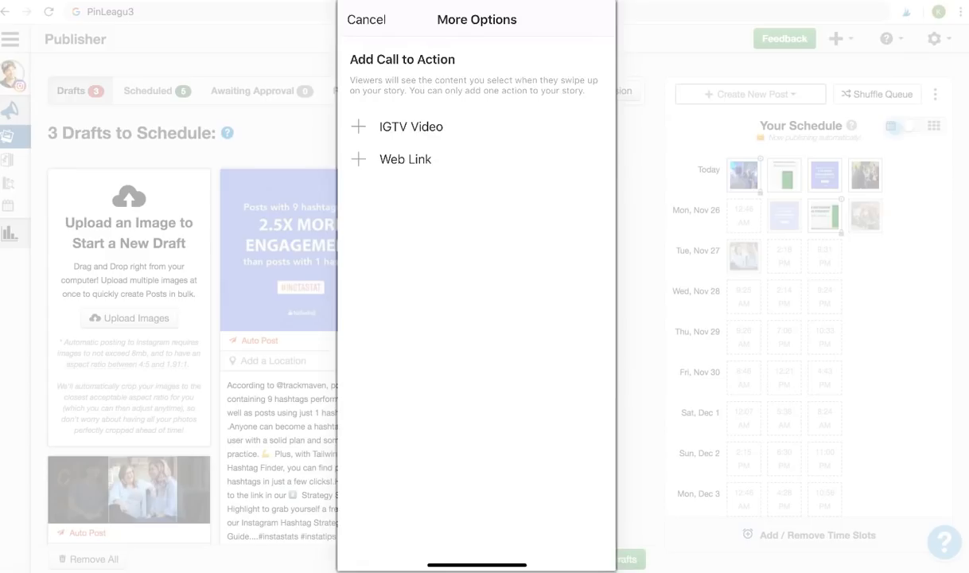
{"action": "left_click", "coordinate": [405, 159]}
{"action": "left_click", "coordinate": [445, 117]}
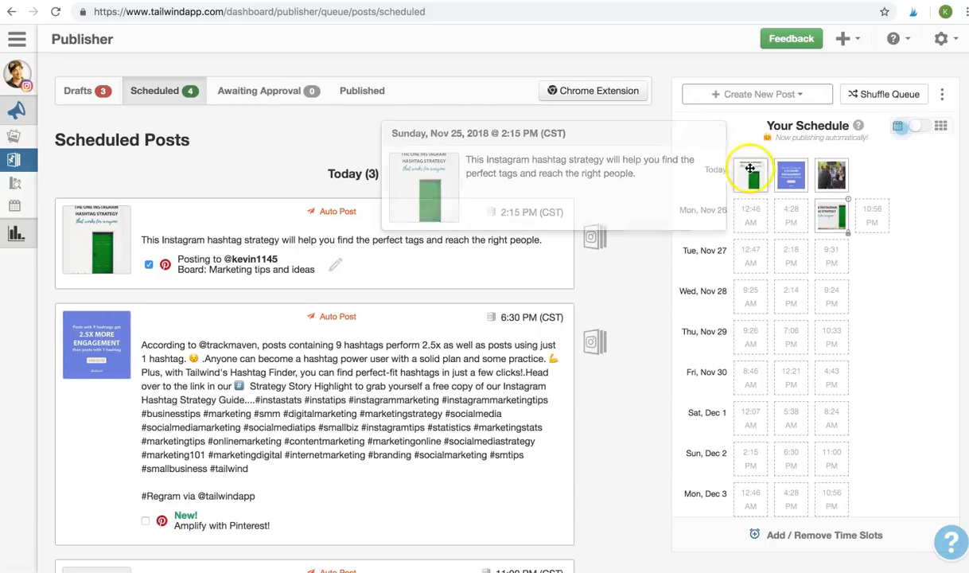
- Open the first two scheduled posts' captions for editing
{"action": "mouse_move", "coordinate": [807, 182]}
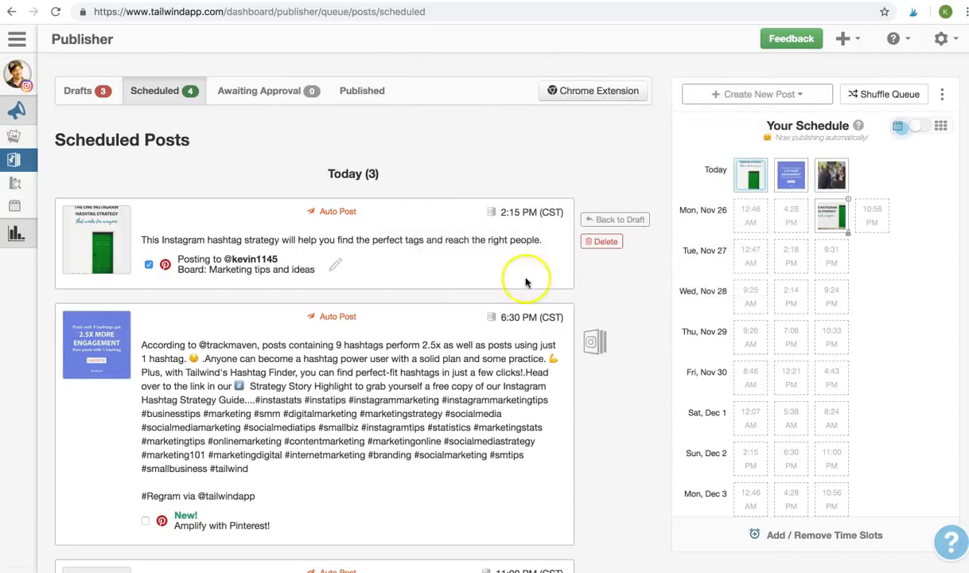
{"action": "left_click", "coordinate": [464, 240]}
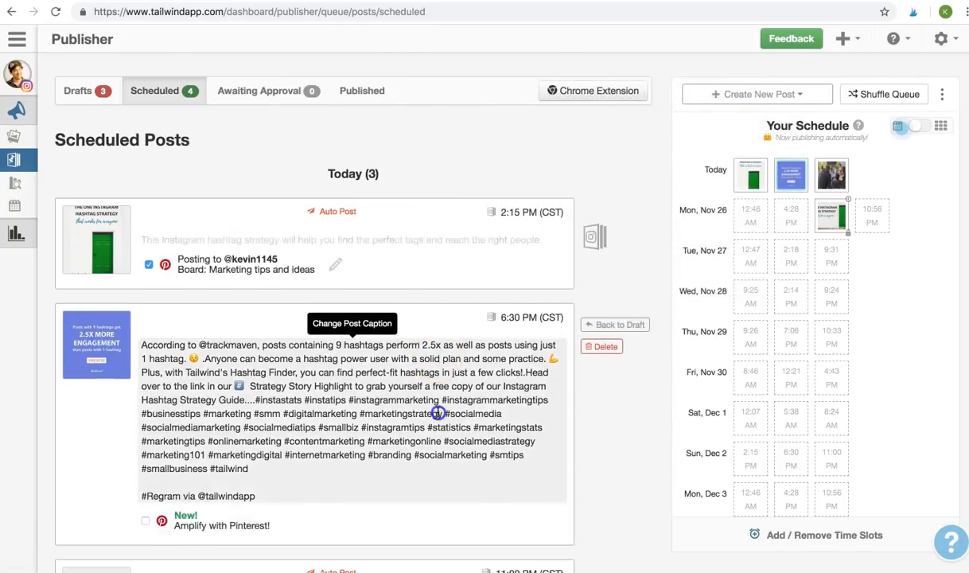
{"action": "left_click", "coordinate": [436, 457]}
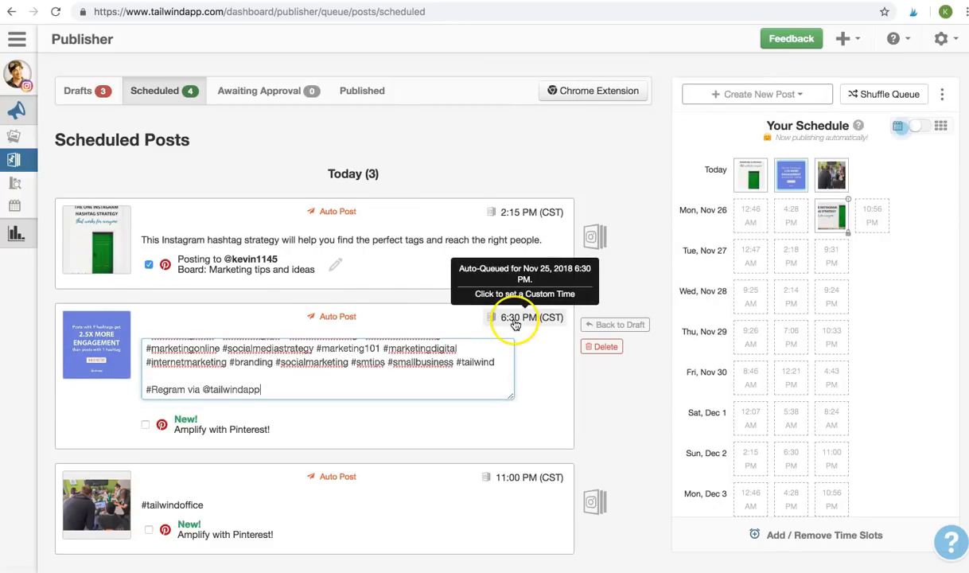
{"action": "left_click", "coordinate": [608, 275]}
- Show Your Schedule with each day's posting time slots
{"action": "mouse_move", "coordinate": [829, 221]}
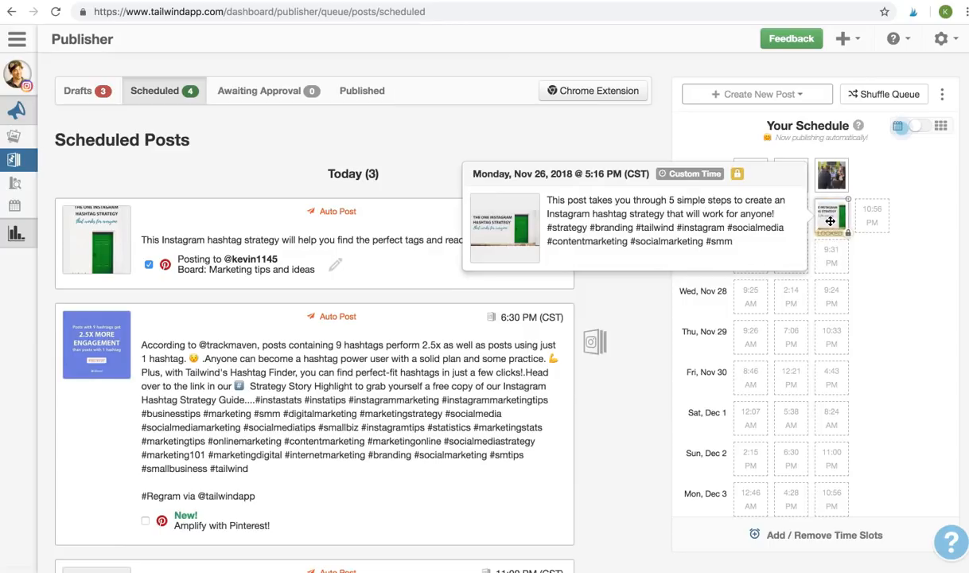
{"action": "mouse_move", "coordinate": [795, 178]}
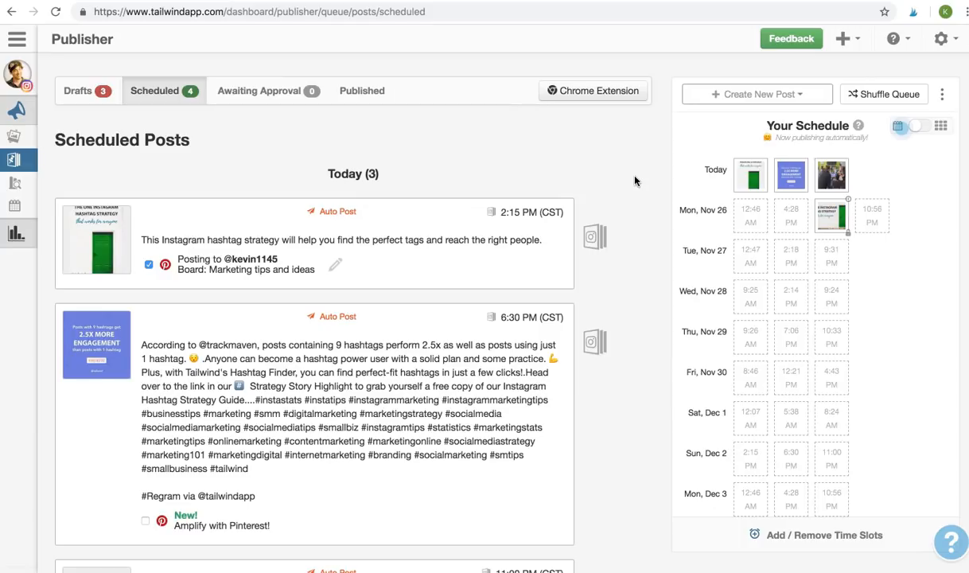
{"action": "mouse_move", "coordinate": [16, 183]}
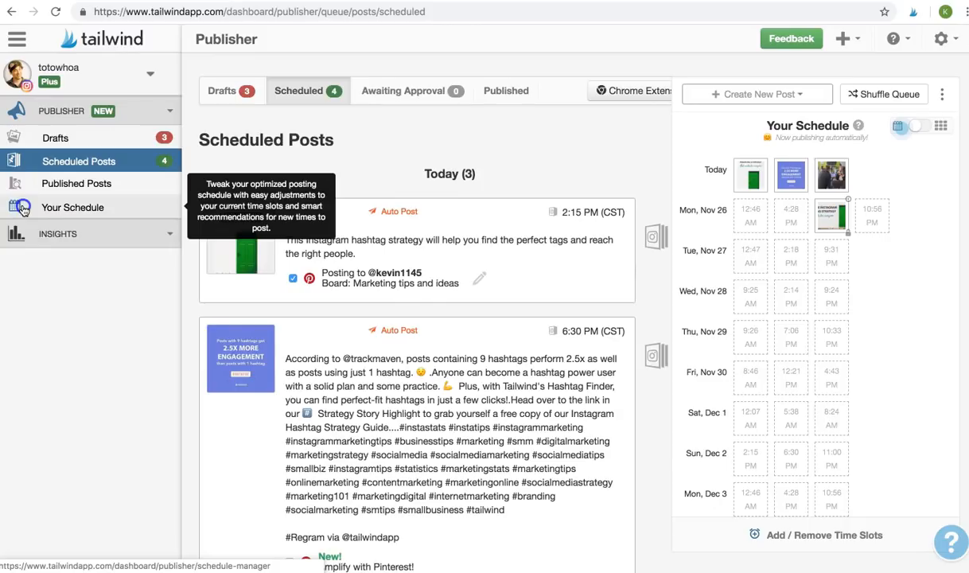
{"action": "left_click", "coordinate": [23, 208]}
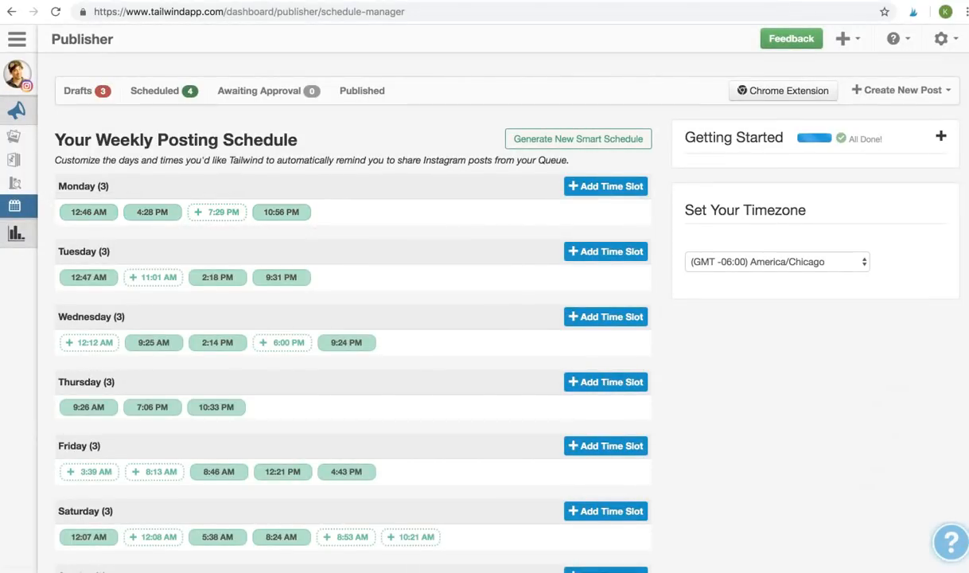
- Check Sunday's 2:15 PM posting slot in the weekly schedule
{"action": "scroll", "coordinate": [352, 198], "scroll_direction": "down", "scroll_amount": 3}
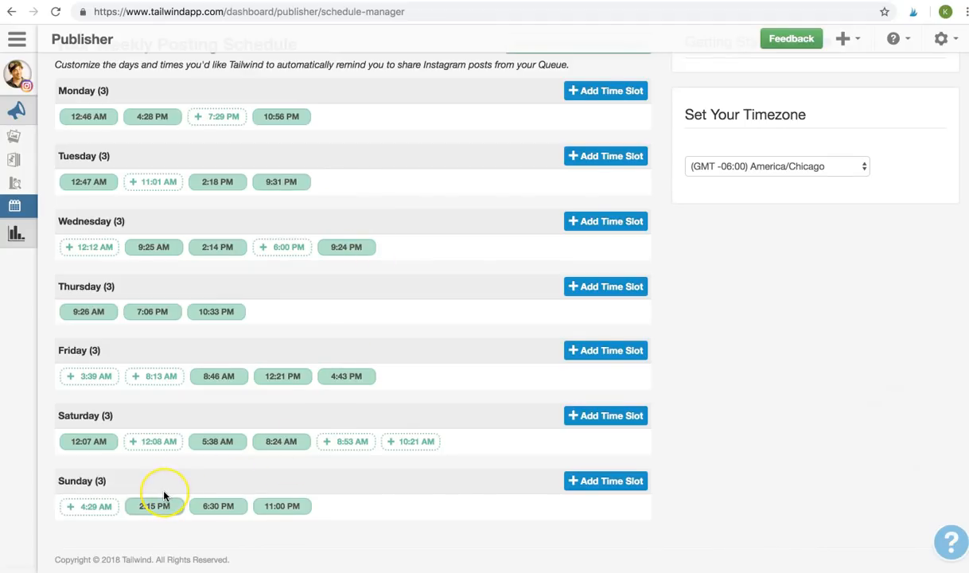
{"action": "left_click", "coordinate": [154, 517]}
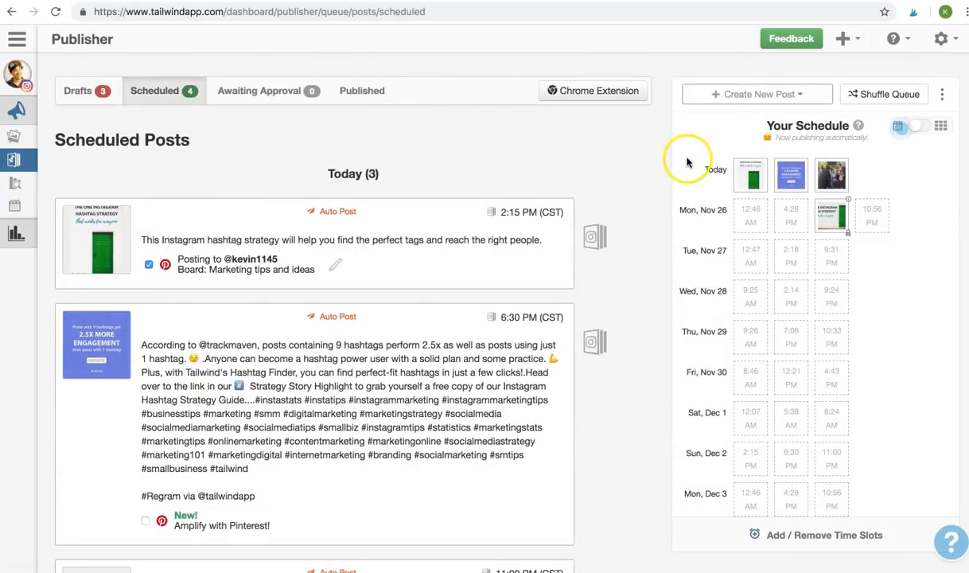
{"action": "mouse_move", "coordinate": [741, 175]}
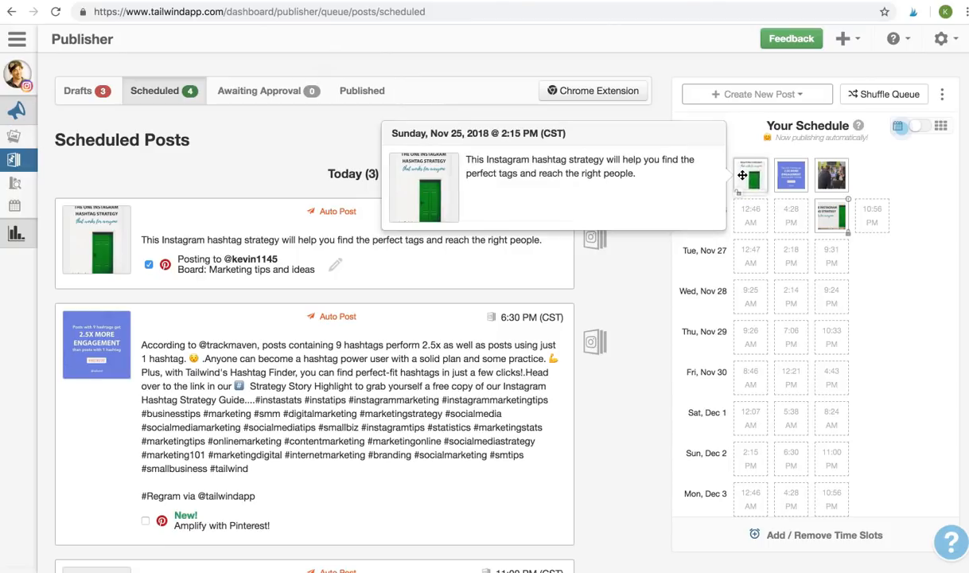
{"action": "mouse_move", "coordinate": [781, 175]}
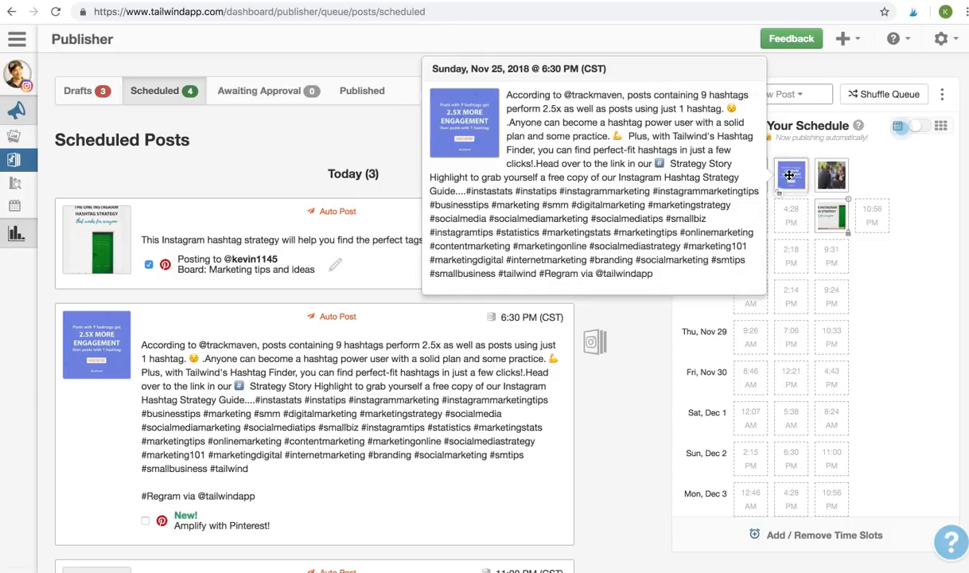
{"action": "left_click", "coordinate": [828, 175]}
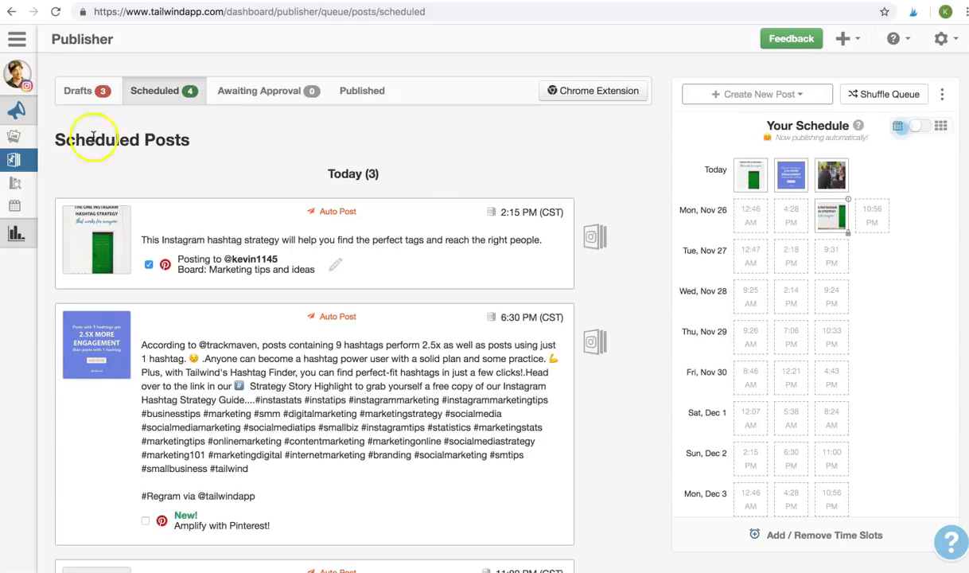
- Open the weekly posting schedule, reload it, and accept Monday's dashed 7:16 PM suggested slot
{"action": "mouse_move", "coordinate": [24, 171]}
{"action": "left_click", "coordinate": [26, 207]}
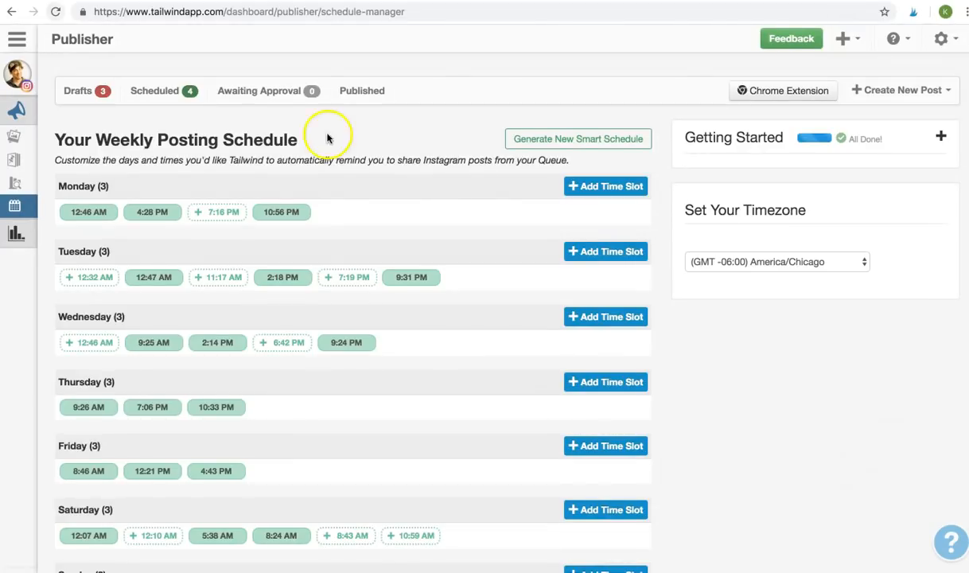
{"action": "left_click", "coordinate": [327, 136]}
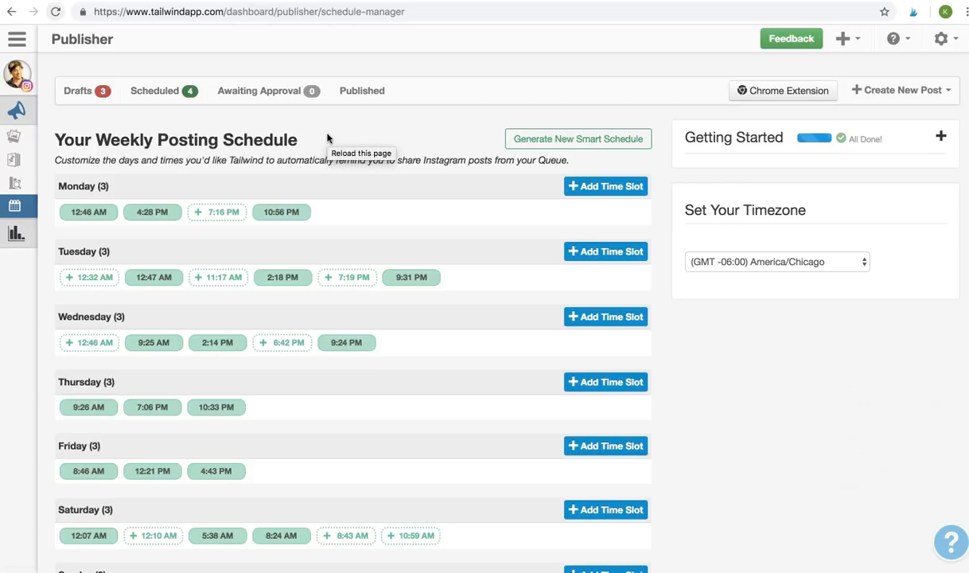
{"action": "left_click", "coordinate": [327, 137]}
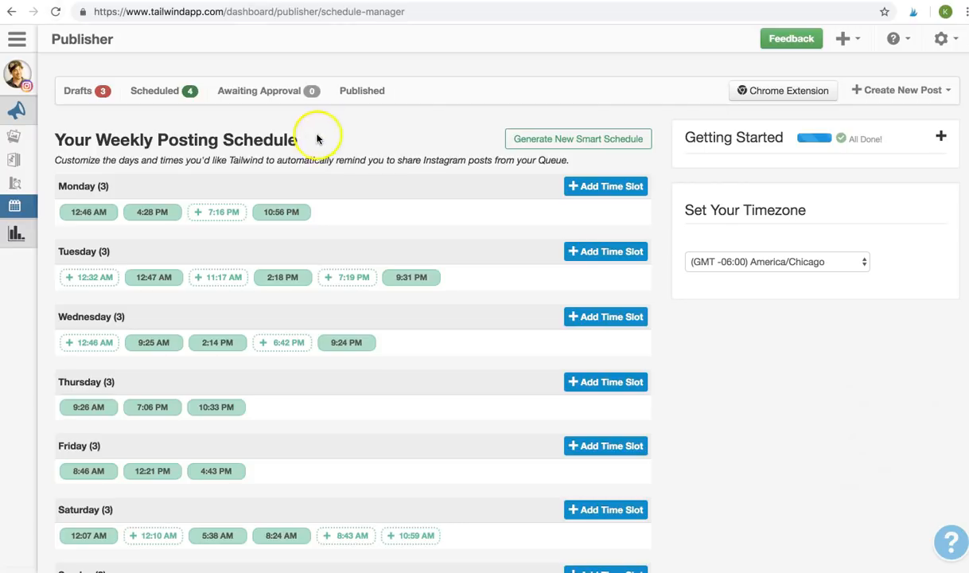
{"action": "left_click", "coordinate": [236, 214]}
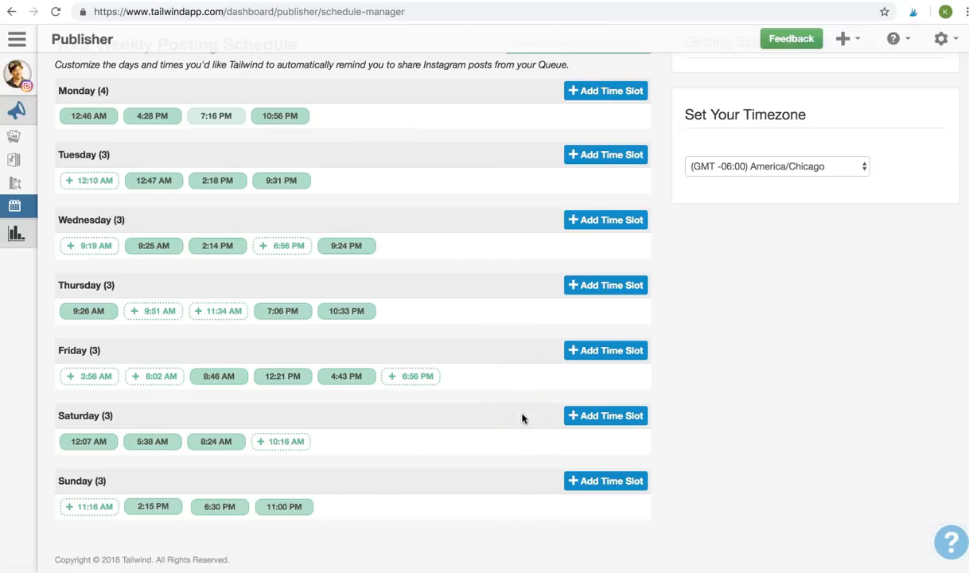
- Add a new 9:00 AM time slot to Saturday's schedule
{"action": "left_click", "coordinate": [577, 416]}
{"action": "left_click_drag", "start_coordinate": [593, 466], "coordinate": [589, 469]}
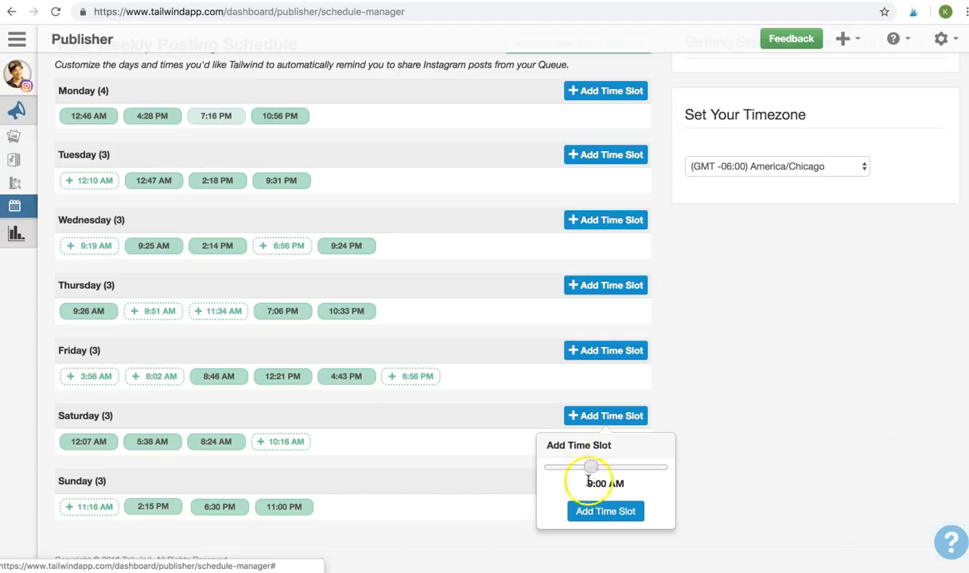
{"action": "left_click", "coordinate": [592, 512]}
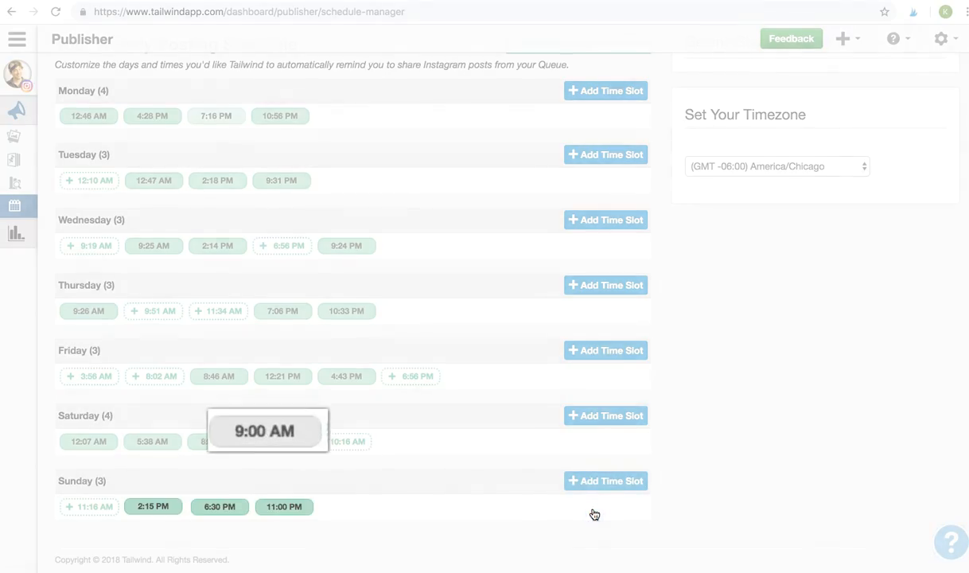
{"action": "left_click", "coordinate": [574, 510]}
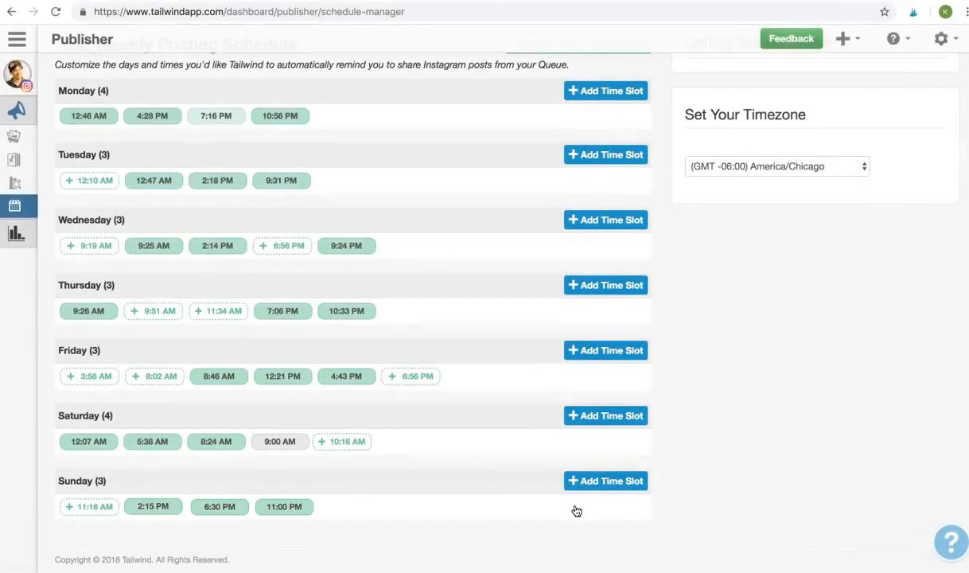
{"action": "scroll", "coordinate": [576, 510], "scroll_direction": "up", "scroll_amount": 2}
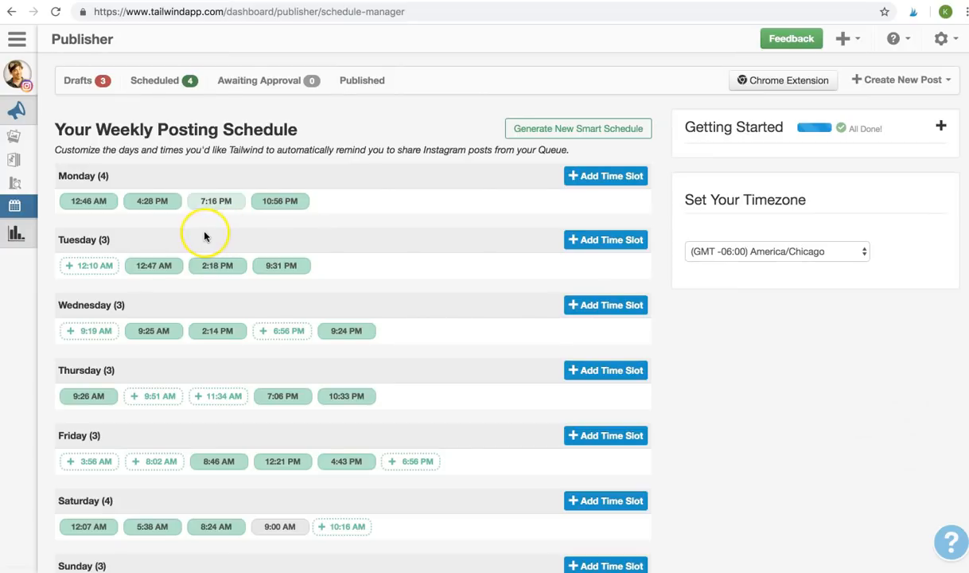
- Delete Monday's 10:56 PM slot and confirm the removal
{"action": "left_click", "coordinate": [276, 209]}
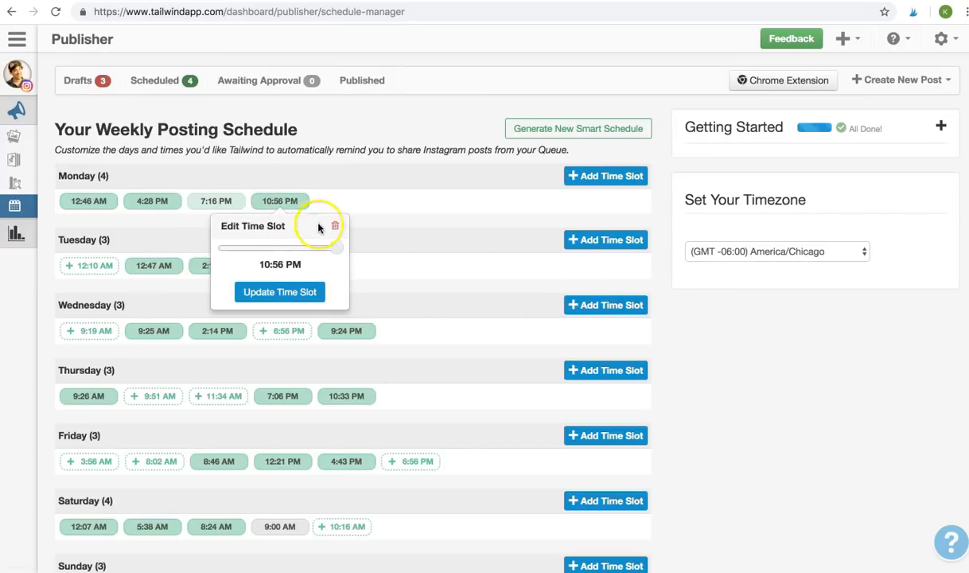
{"action": "left_click", "coordinate": [337, 230]}
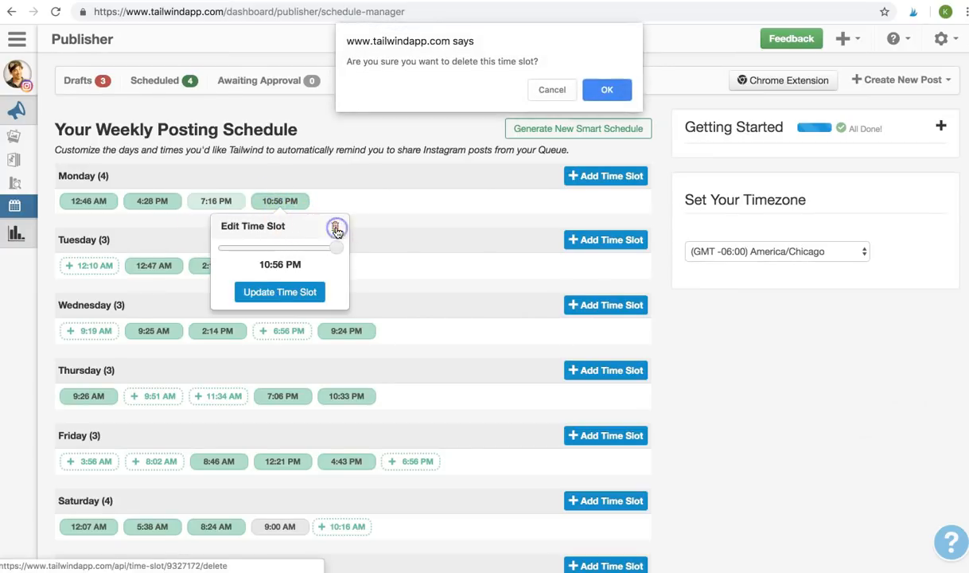
{"action": "left_click", "coordinate": [596, 87]}
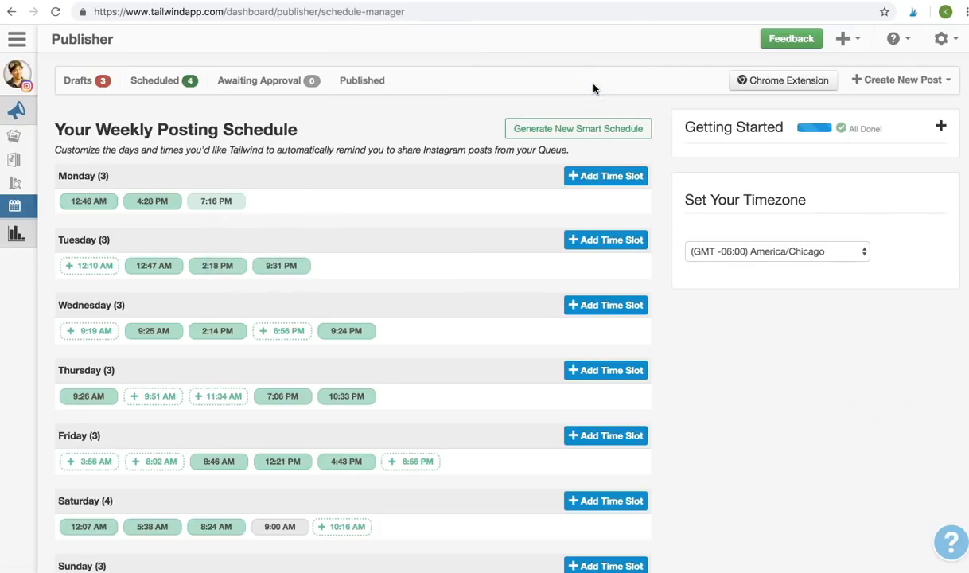
{"action": "left_click", "coordinate": [175, 89]}
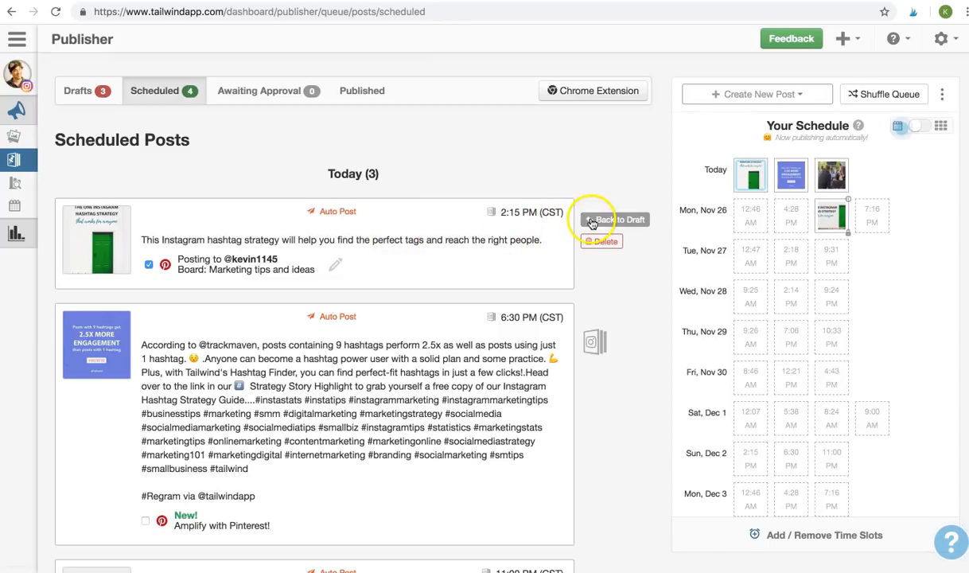
- Open the first post's caption editor and custom time picker, then close them without changing the 2:15 PM time
{"action": "left_click", "coordinate": [533, 234]}
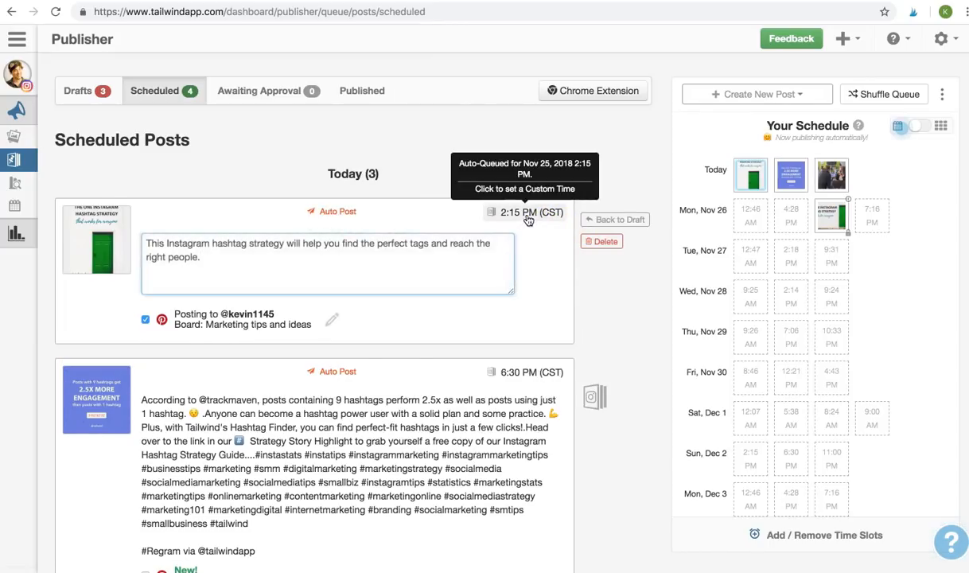
{"action": "left_click", "coordinate": [530, 212]}
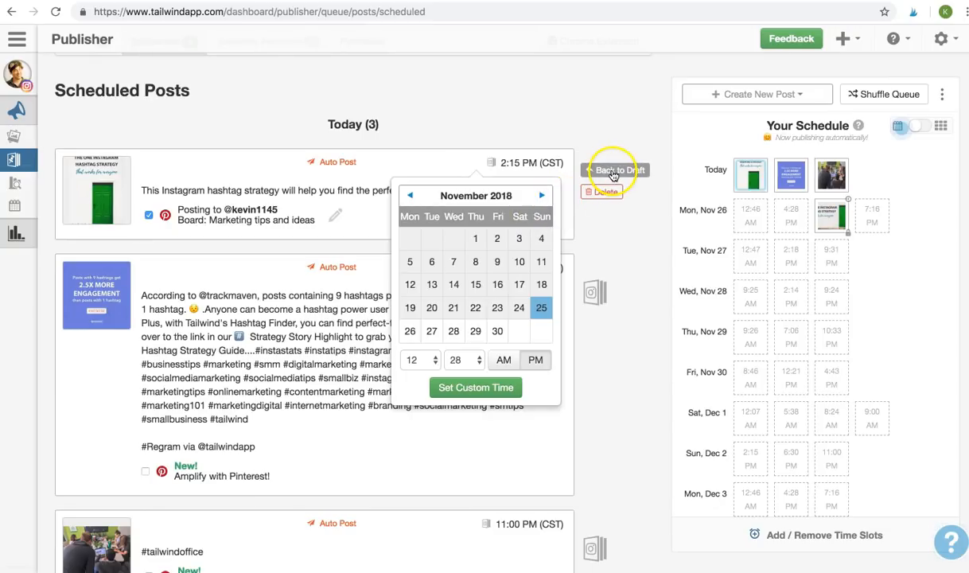
{"action": "left_click", "coordinate": [607, 173]}
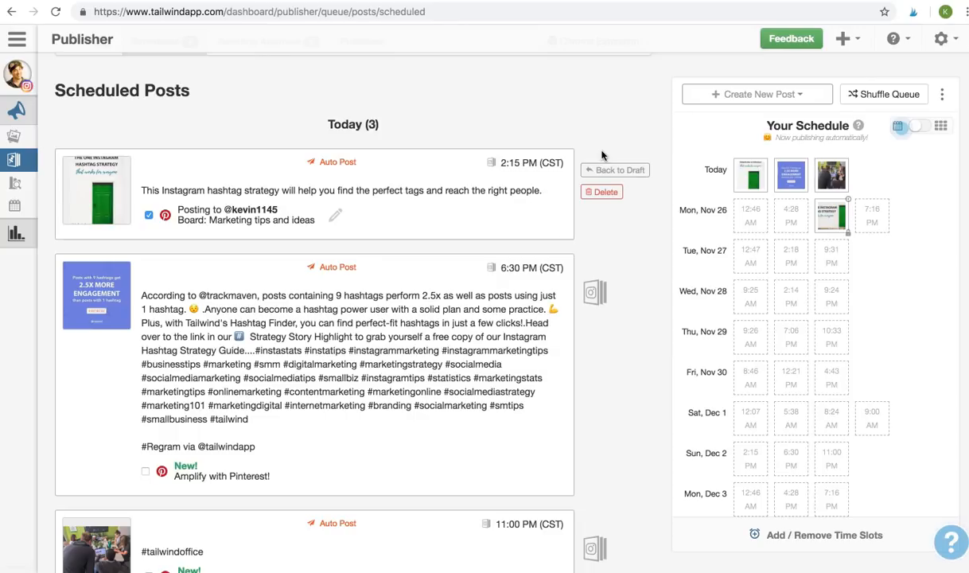
{"action": "scroll", "coordinate": [602, 155], "scroll_direction": "up", "scroll_amount": 2}
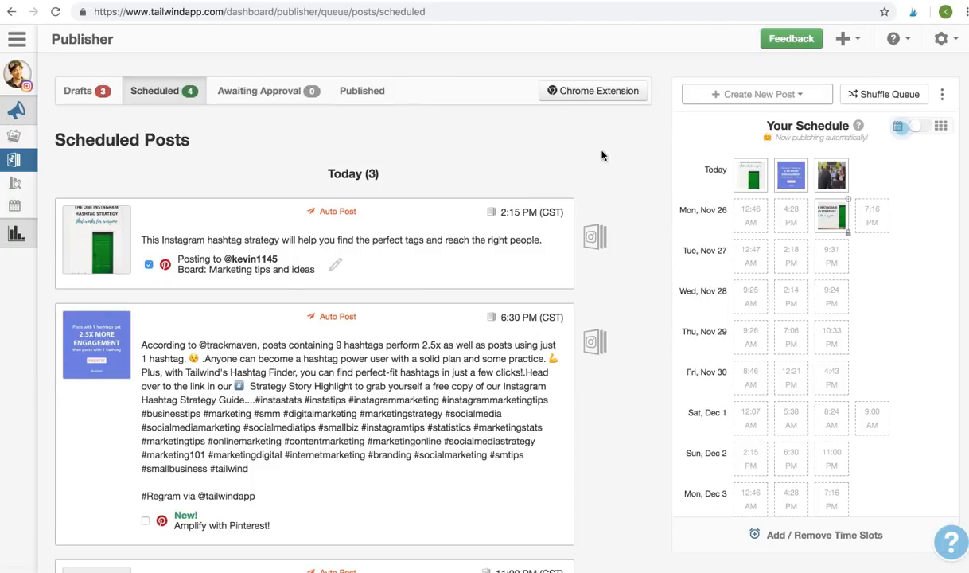
- Drag the 11:00 PM office photo post onto Tue Nov 27, then switch to the 9-grid preview
{"action": "left_click", "coordinate": [627, 162]}
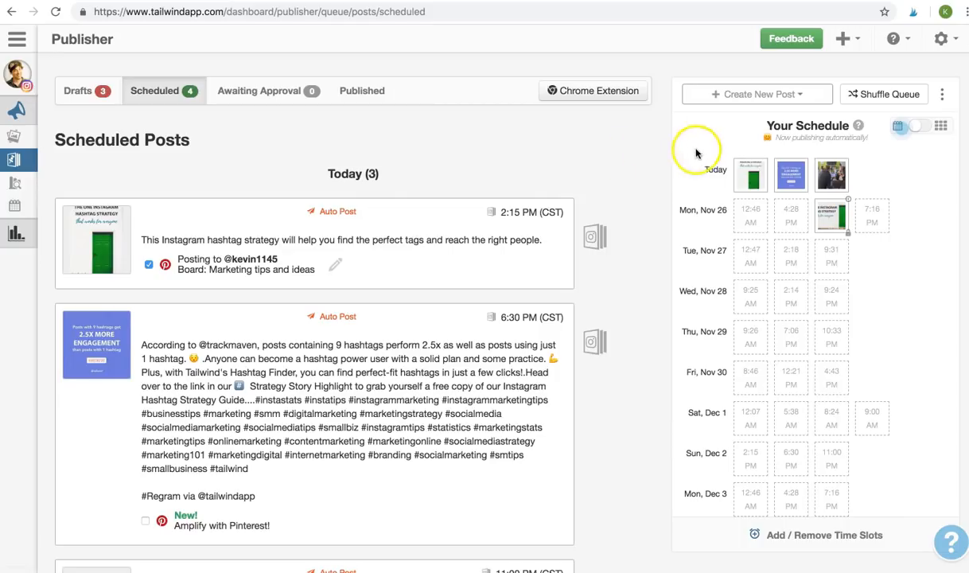
{"action": "mouse_move", "coordinate": [831, 177]}
{"action": "left_click_drag", "start_coordinate": [830, 176], "coordinate": [751, 248]}
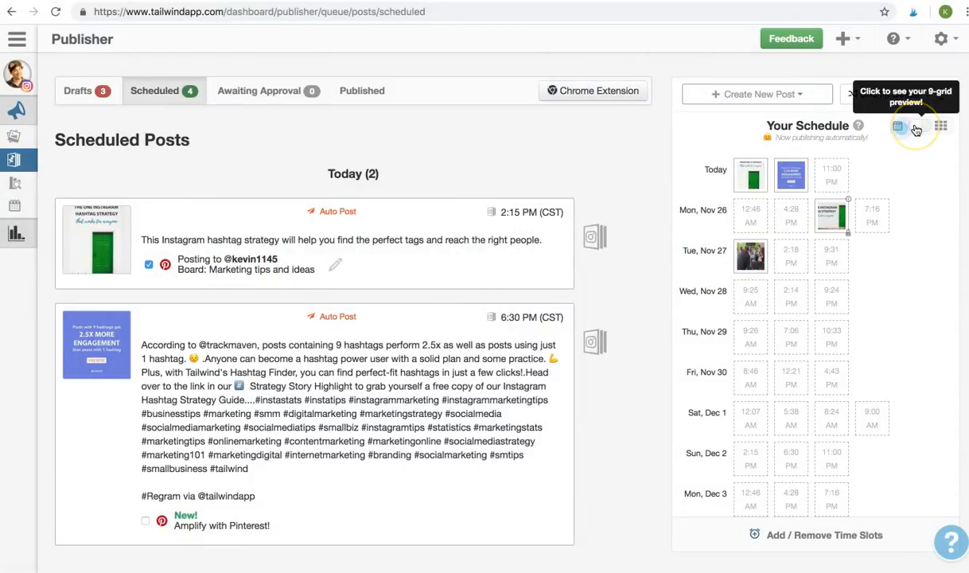
{"action": "left_click", "coordinate": [917, 129]}
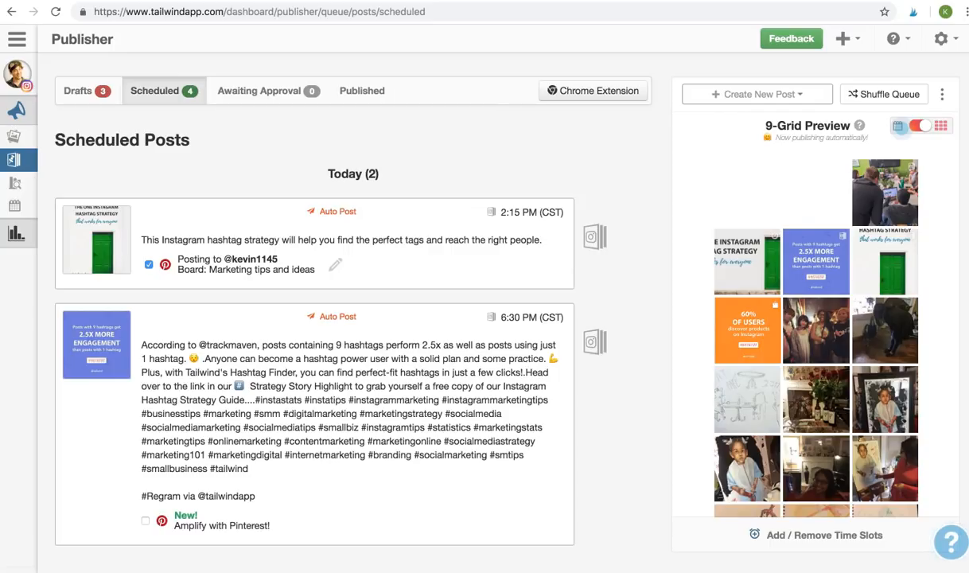
- Back in calendar view, drag the 2:15 PM hashtag post into Mon Nov 26 12:46 AM and recheck the 9-grid
{"action": "left_click", "coordinate": [926, 129]}
{"action": "left_click_drag", "start_coordinate": [752, 253], "coordinate": [816, 184]}
{"action": "left_click_drag", "start_coordinate": [753, 178], "coordinate": [753, 210]}
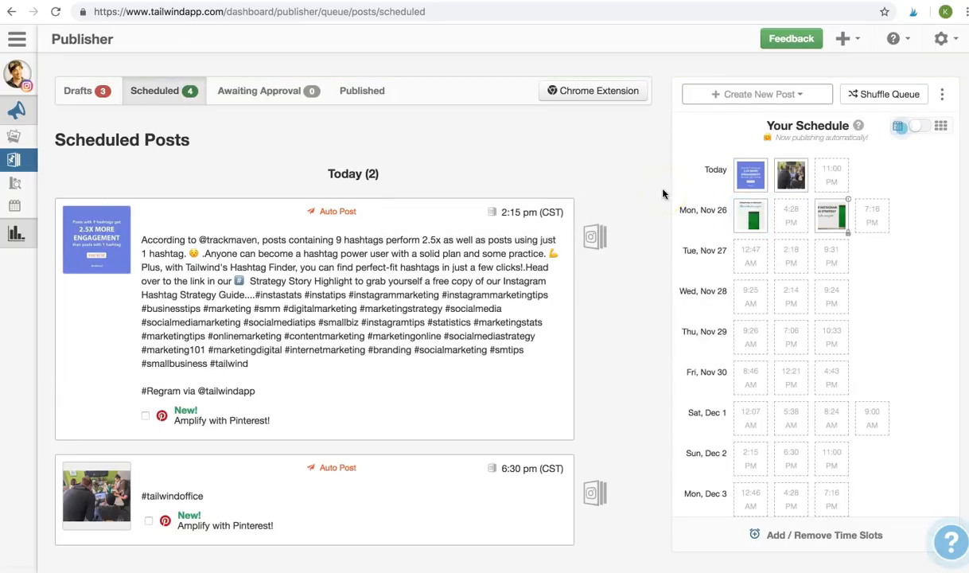
{"action": "left_click", "coordinate": [919, 128]}
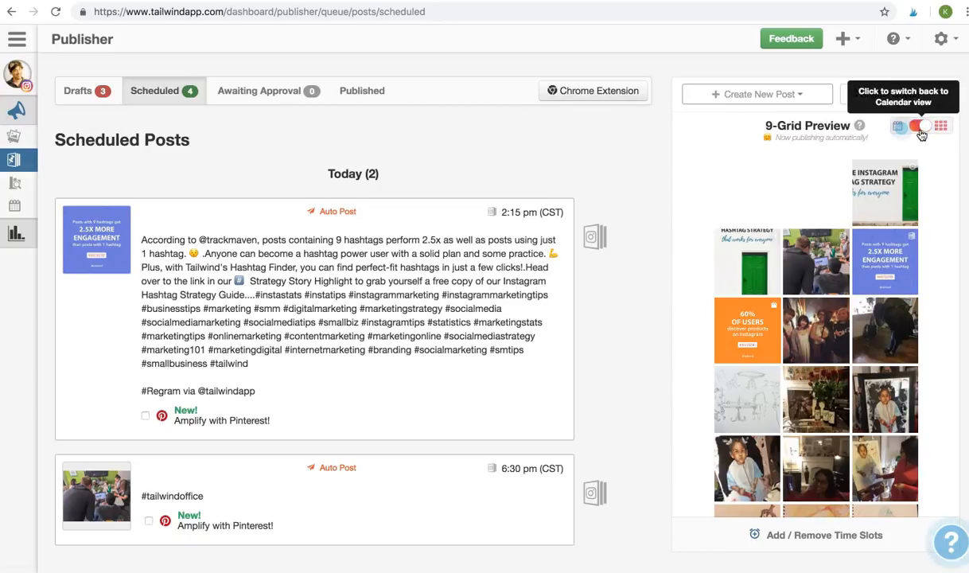
{"action": "left_click", "coordinate": [920, 129]}
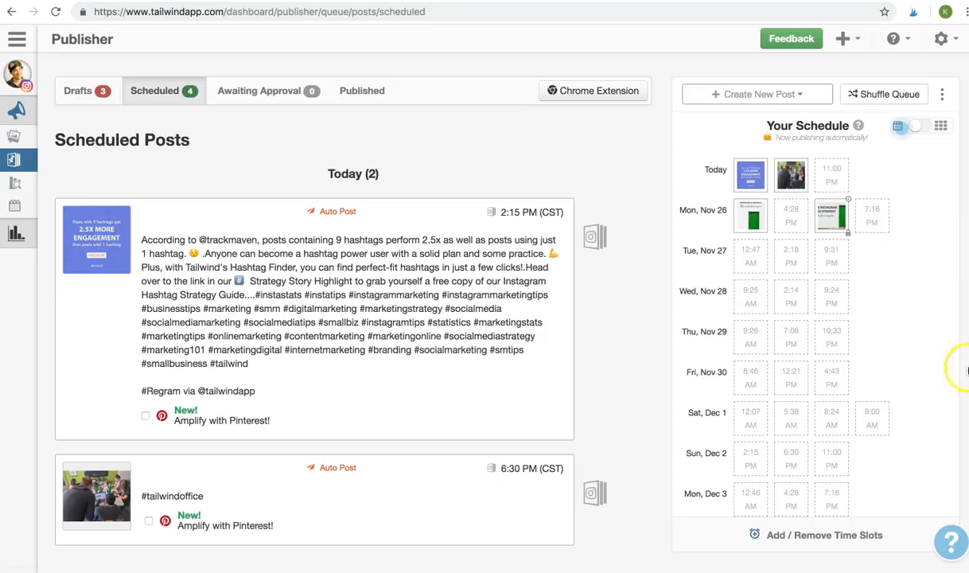
{"action": "mouse_move", "coordinate": [958, 537]}
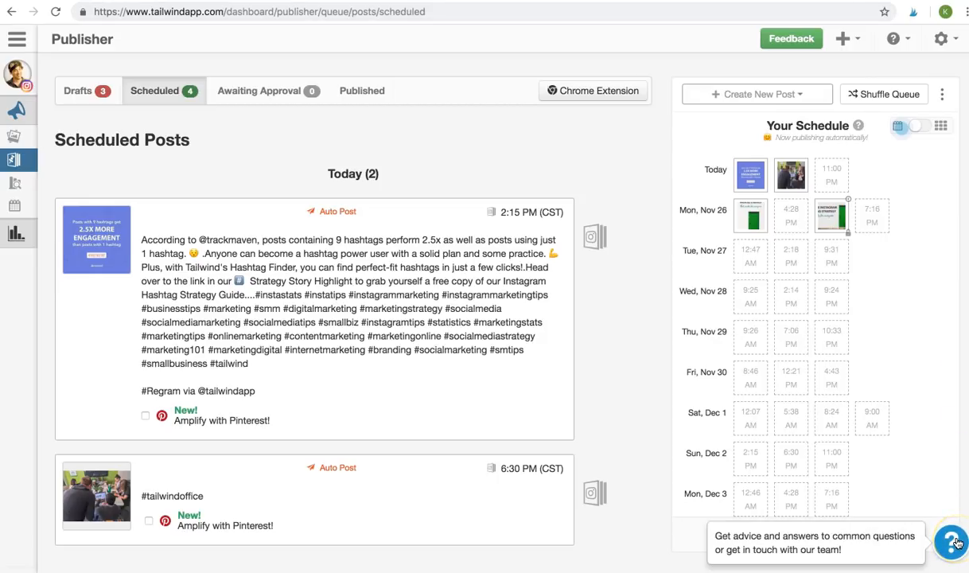
{"action": "left_click", "coordinate": [957, 541]}
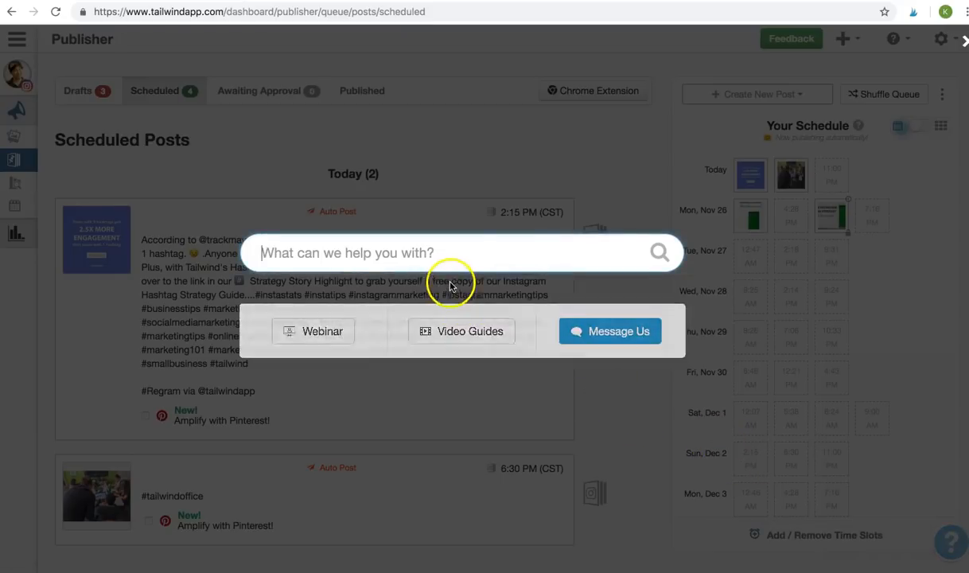
{"action": "left_click", "coordinate": [448, 250]}
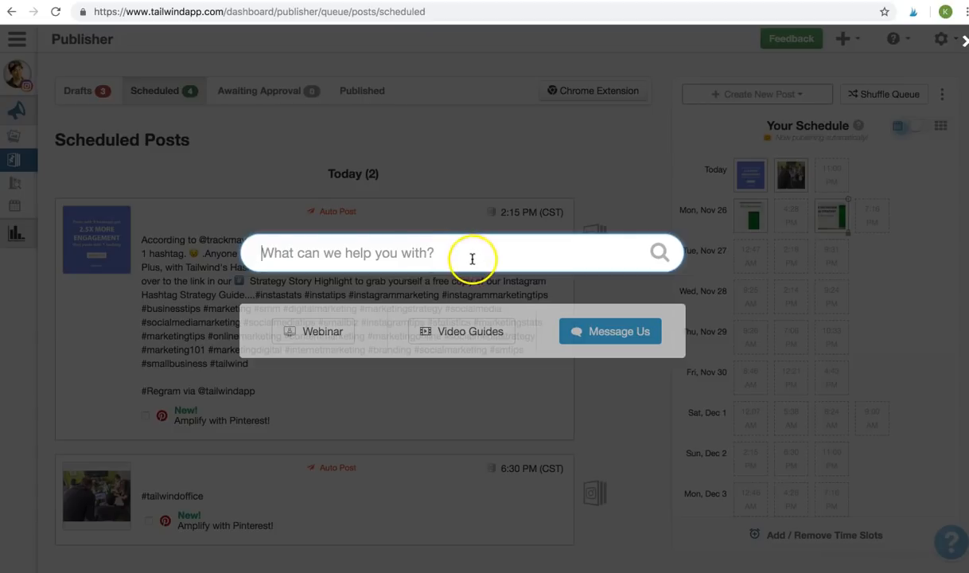
{"action": "left_click", "coordinate": [578, 335]}
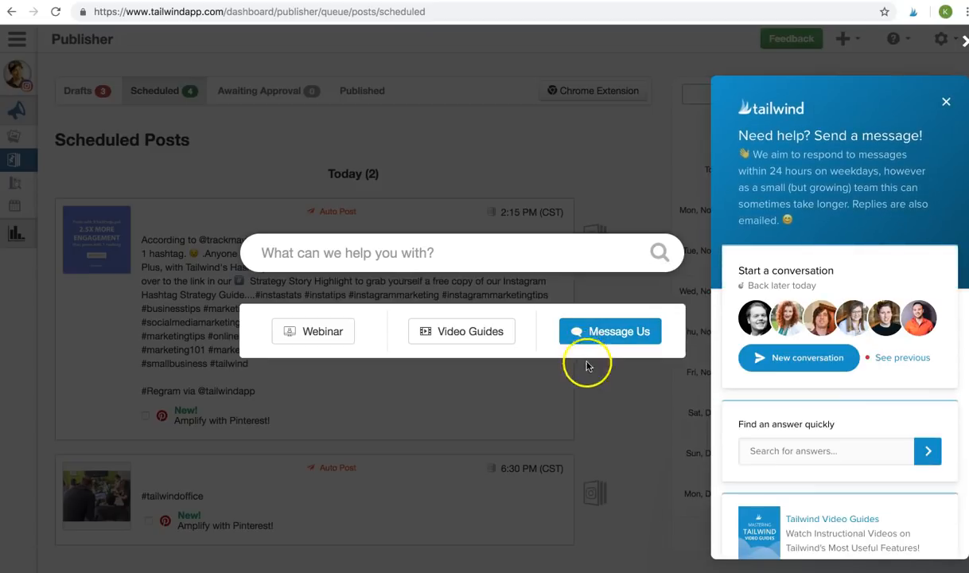
{"action": "left_click", "coordinate": [642, 415]}
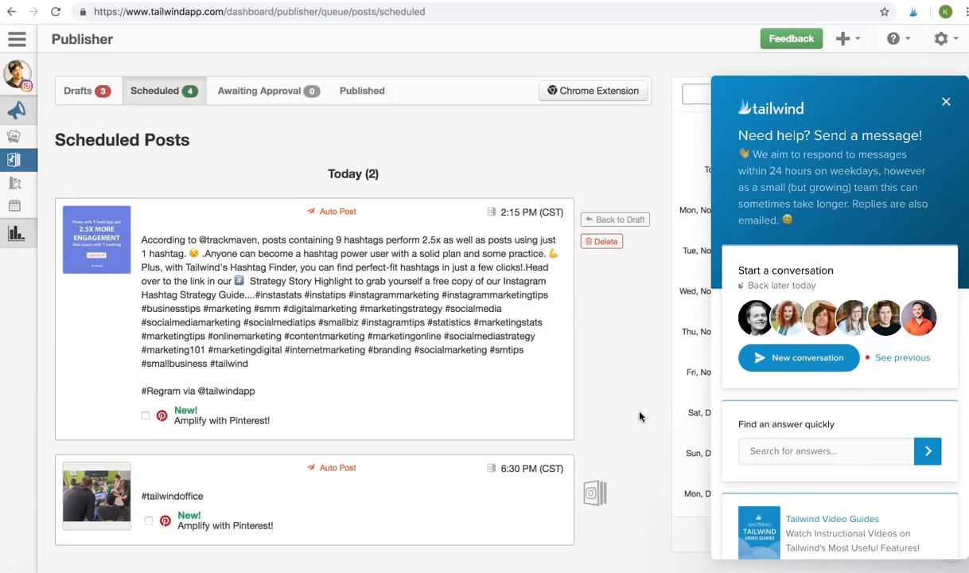
{"action": "left_click", "coordinate": [945, 104]}
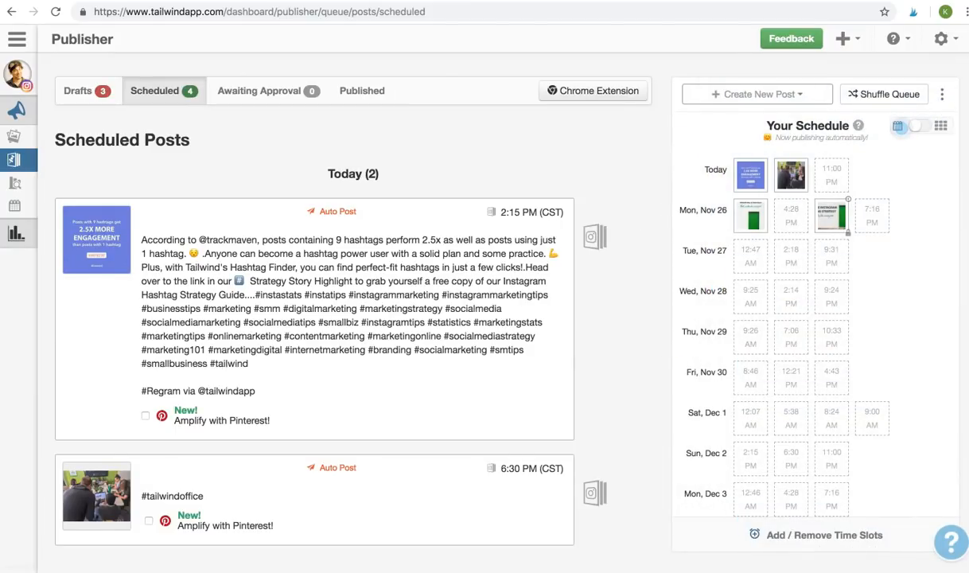